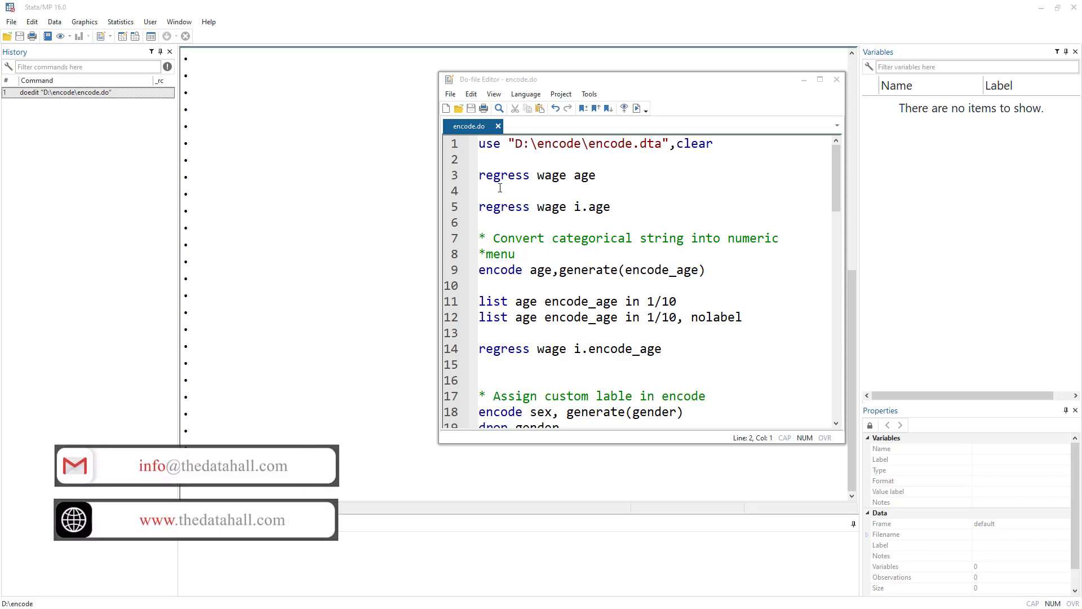
# Execute only the do-file line that loads D:\encode\encode.dta with the clear option
pyautogui.click(454, 145)
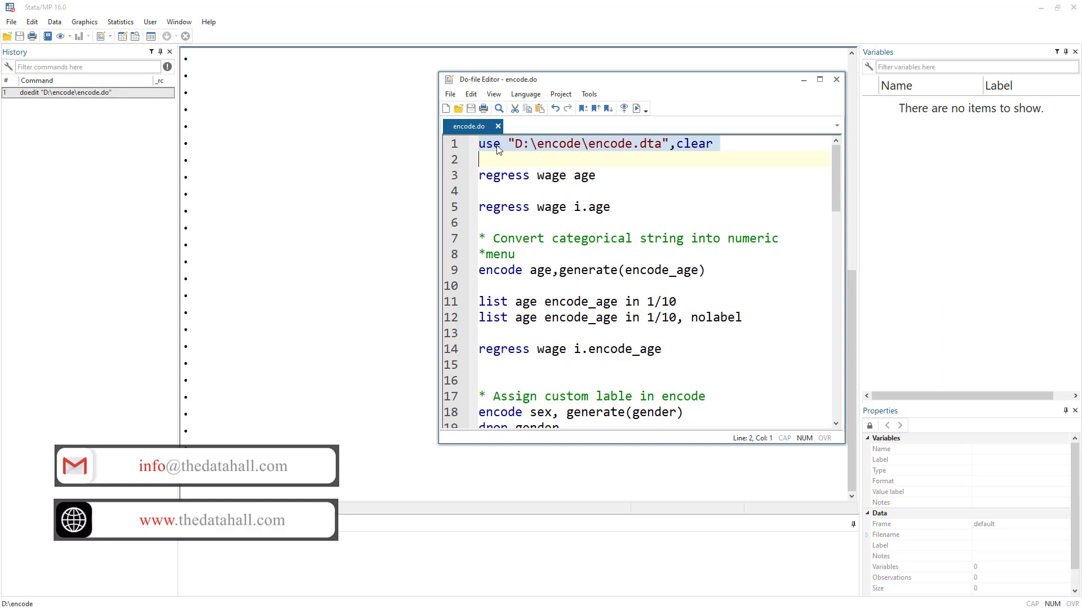
pyautogui.click(639, 110)
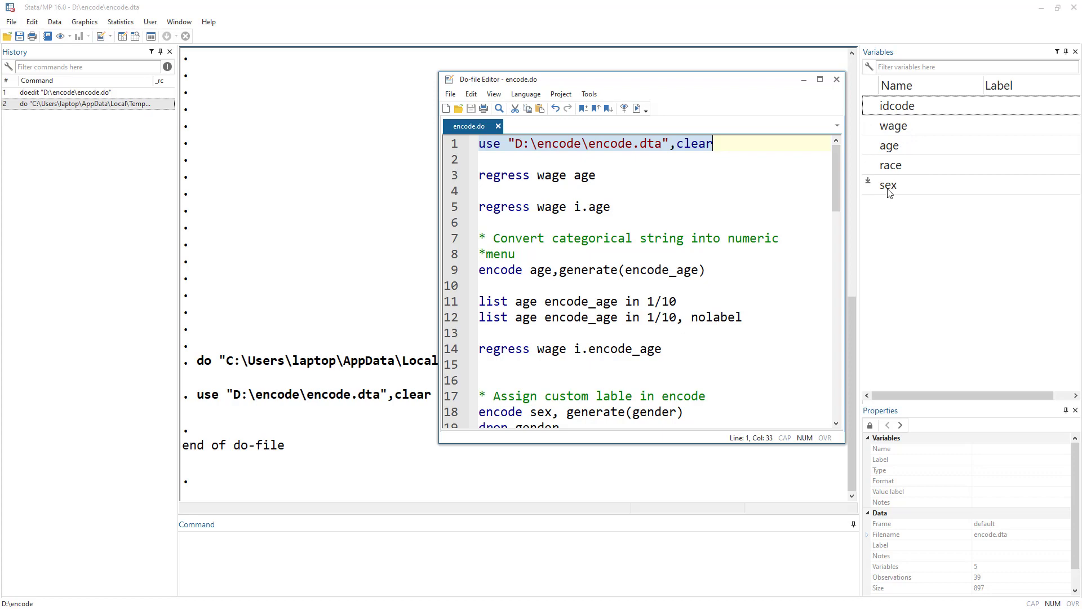
# Inspect the string values of the age and race variables in the Data Editor, dismissing the observation filter and closing the editor
pyautogui.click(125, 43)
pyautogui.click(123, 37)
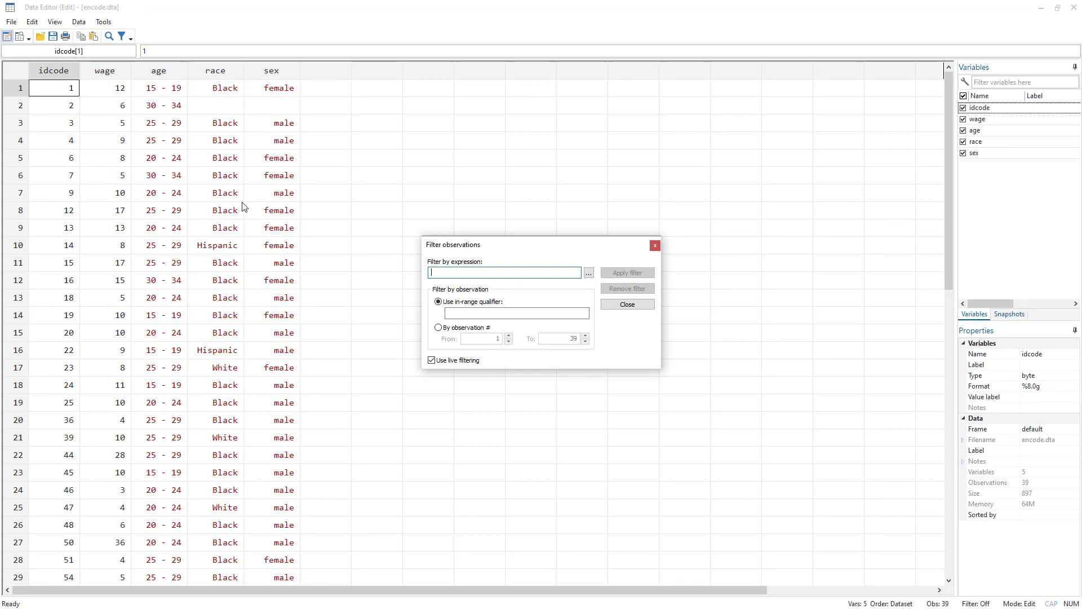
pyautogui.click(148, 109)
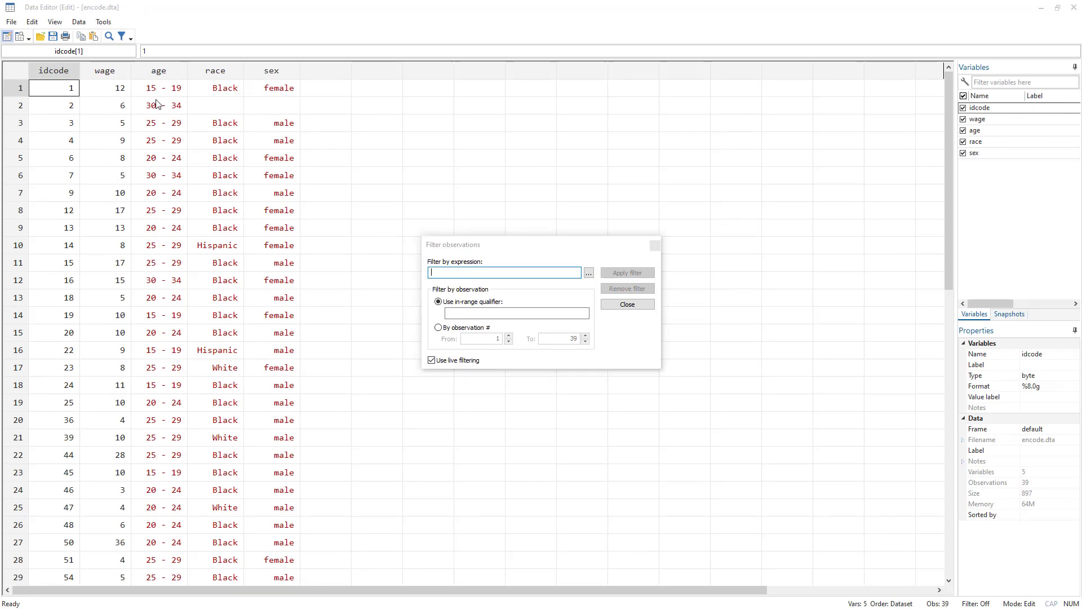
pyautogui.click(151, 140)
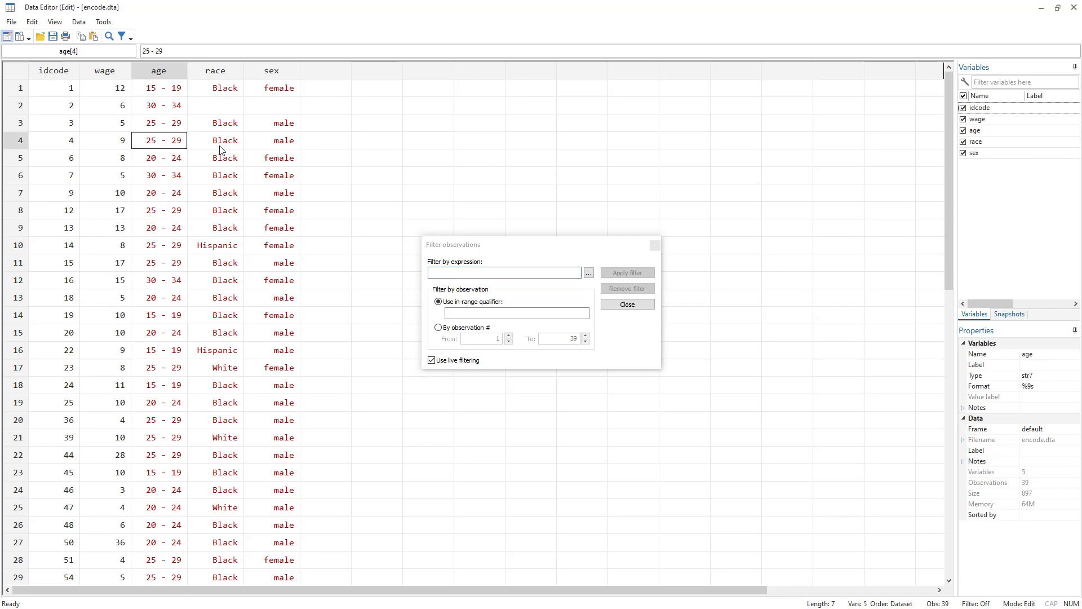
pyautogui.click(219, 160)
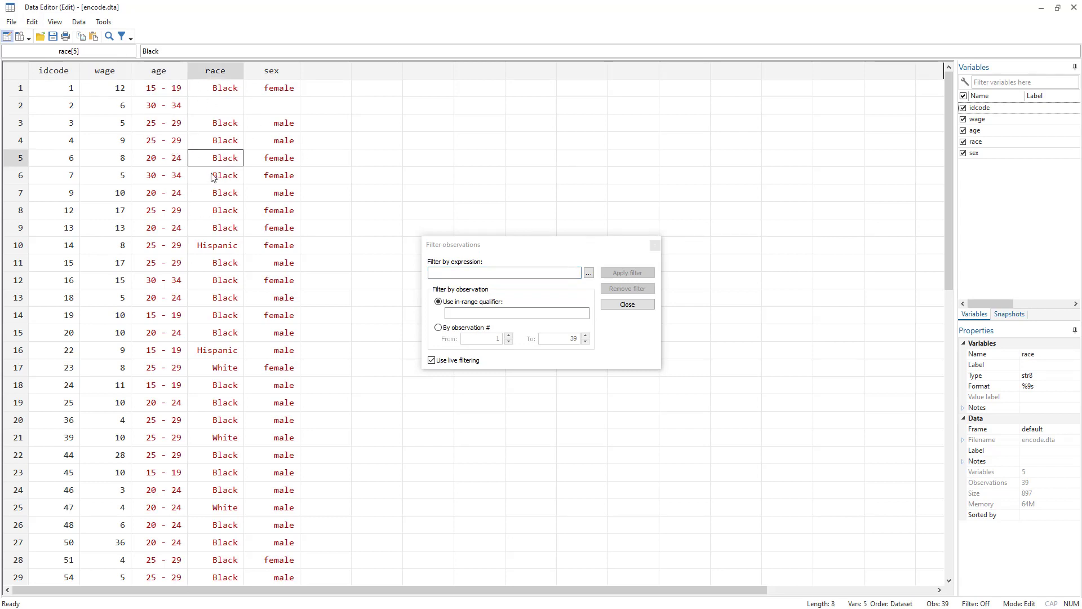
pyautogui.click(646, 302)
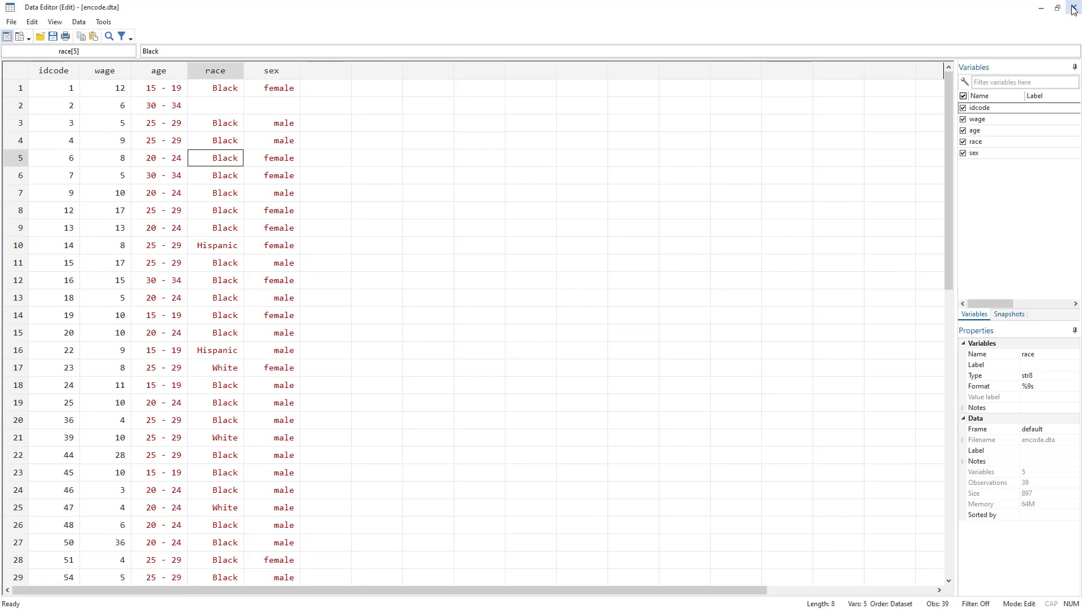
pyautogui.click(1074, 7)
pyautogui.hotkey('ctrl', '9')
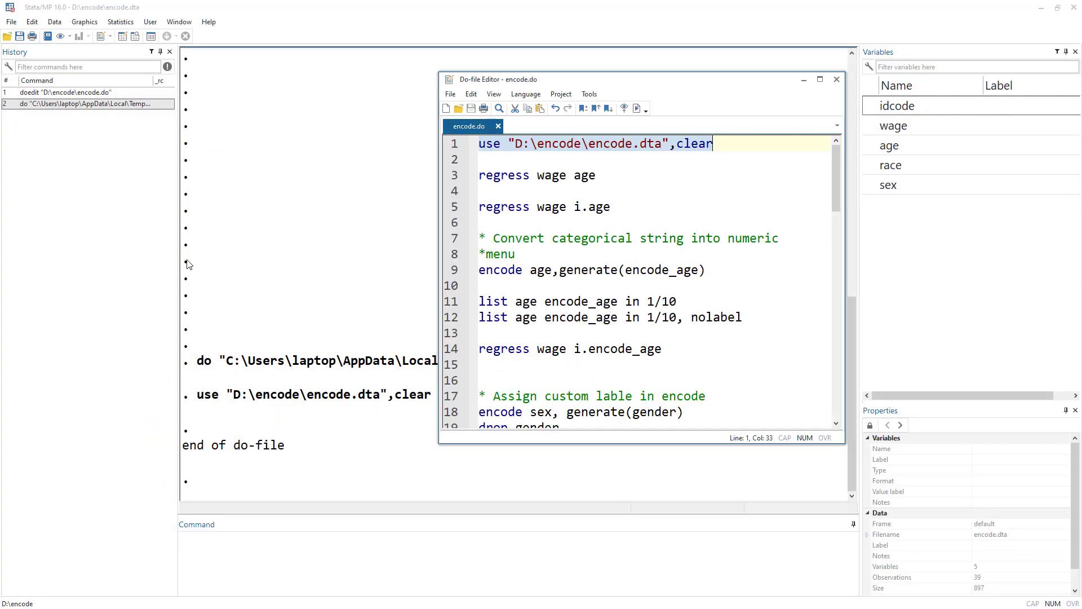
# Execute only the do-file line "regress wage age"
pyautogui.click(450, 176)
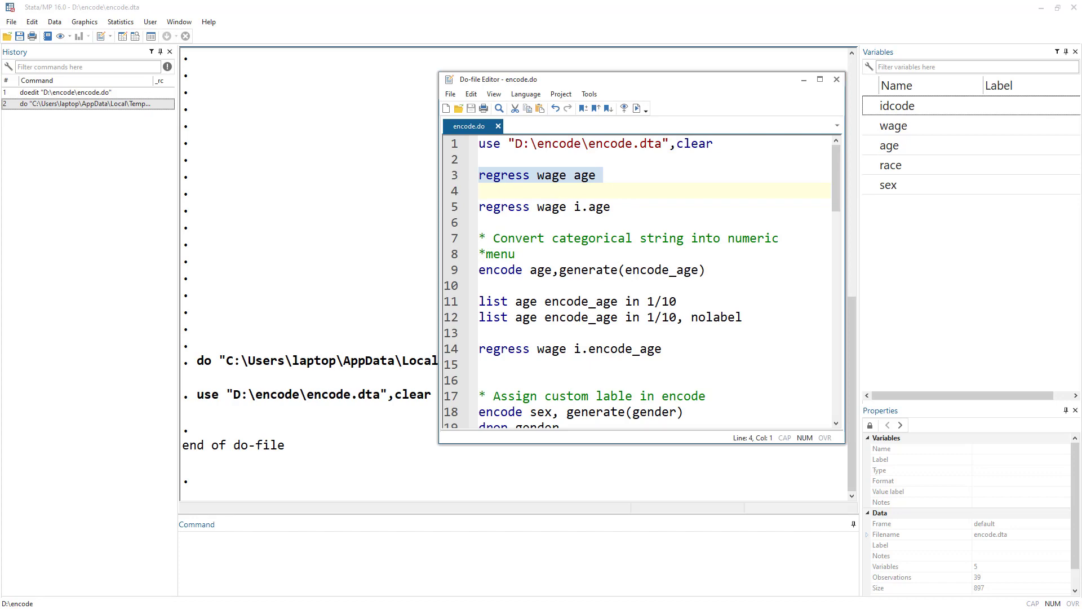
pyautogui.click(627, 109)
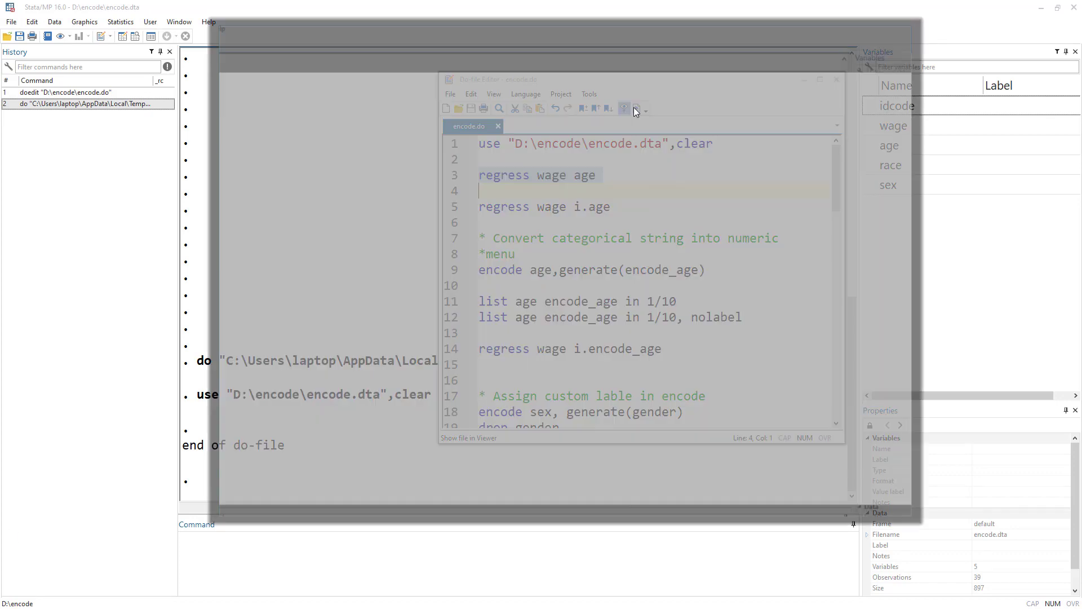
pyautogui.click(915, 25)
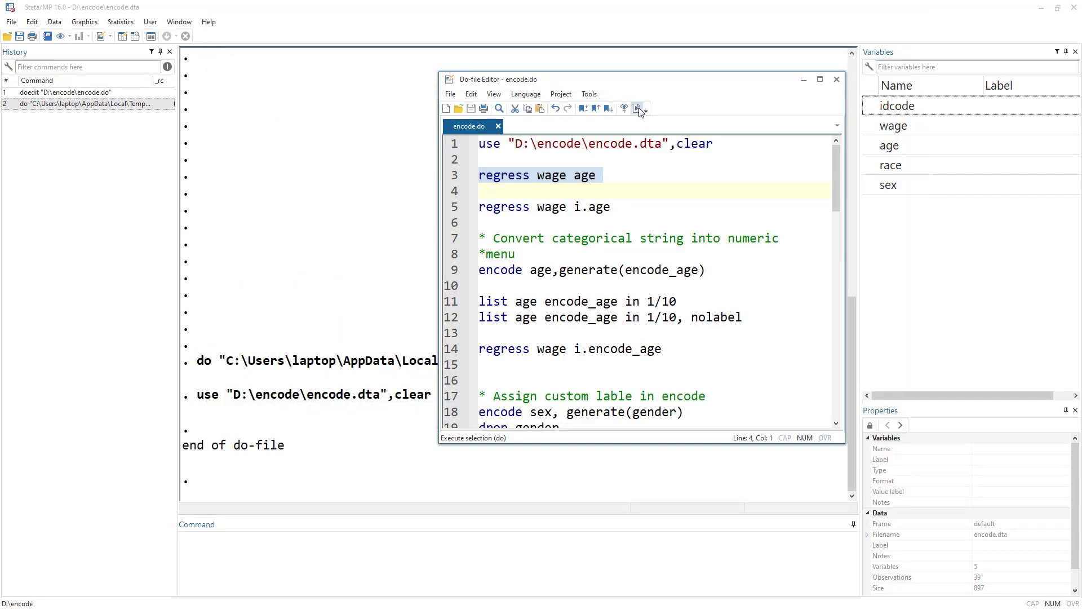
pyautogui.click(637, 108)
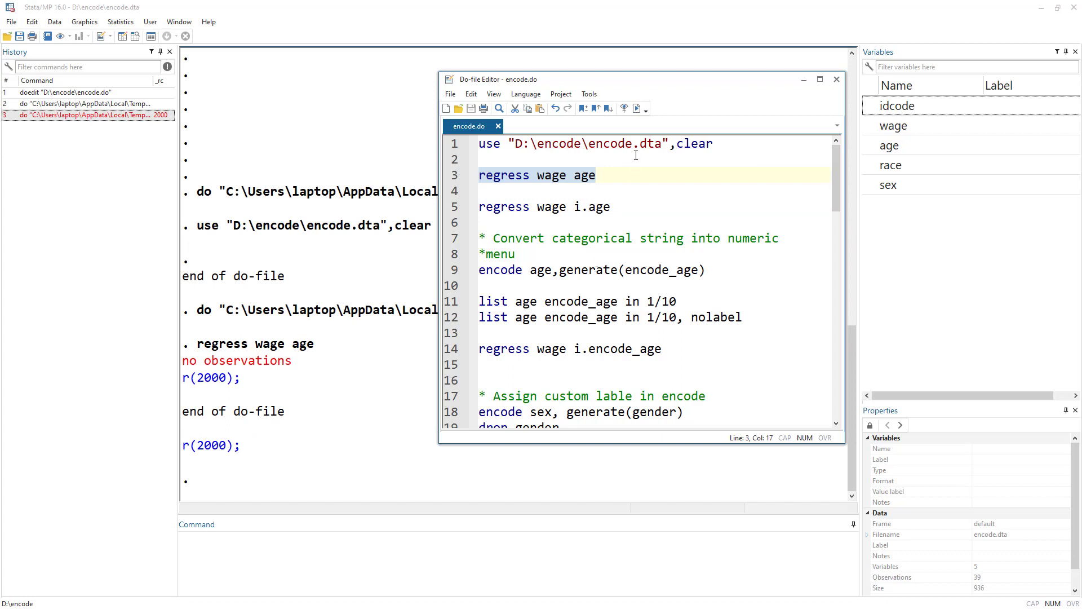
# Execute only the do-file line "regress wage i.age" and shift the do-file window aside to read the regression output
pyautogui.moveTo(576, 207); pyautogui.dragTo(590, 206)
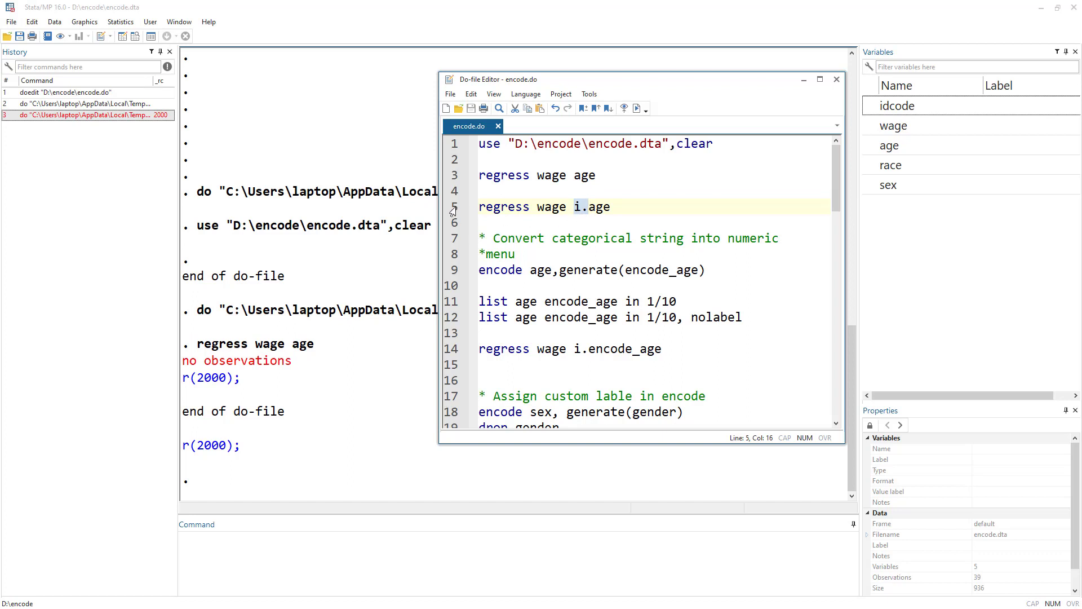
pyautogui.click(475, 210)
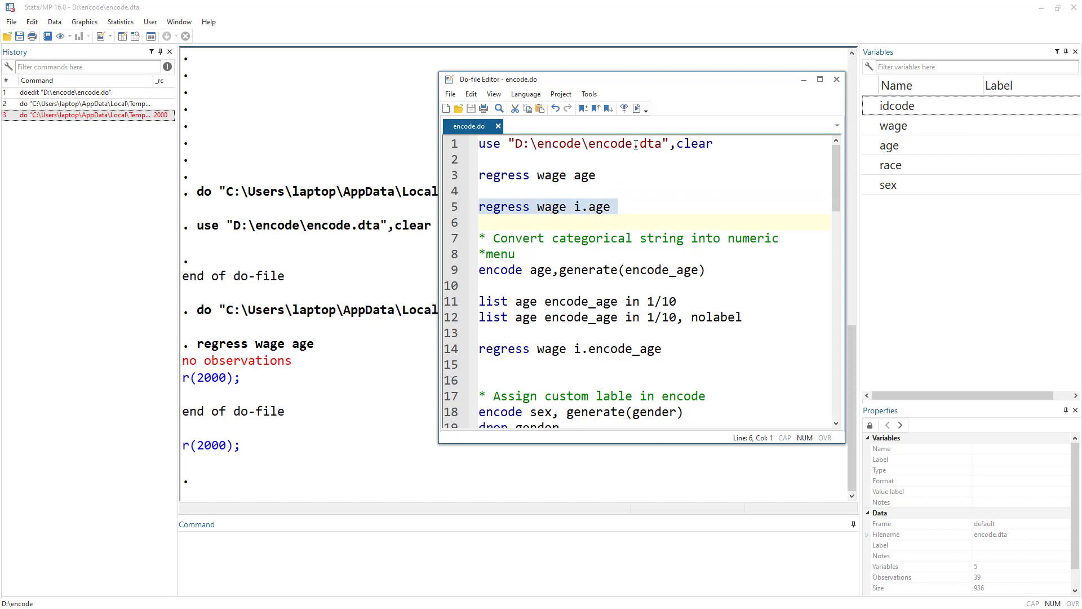
pyautogui.click(637, 108)
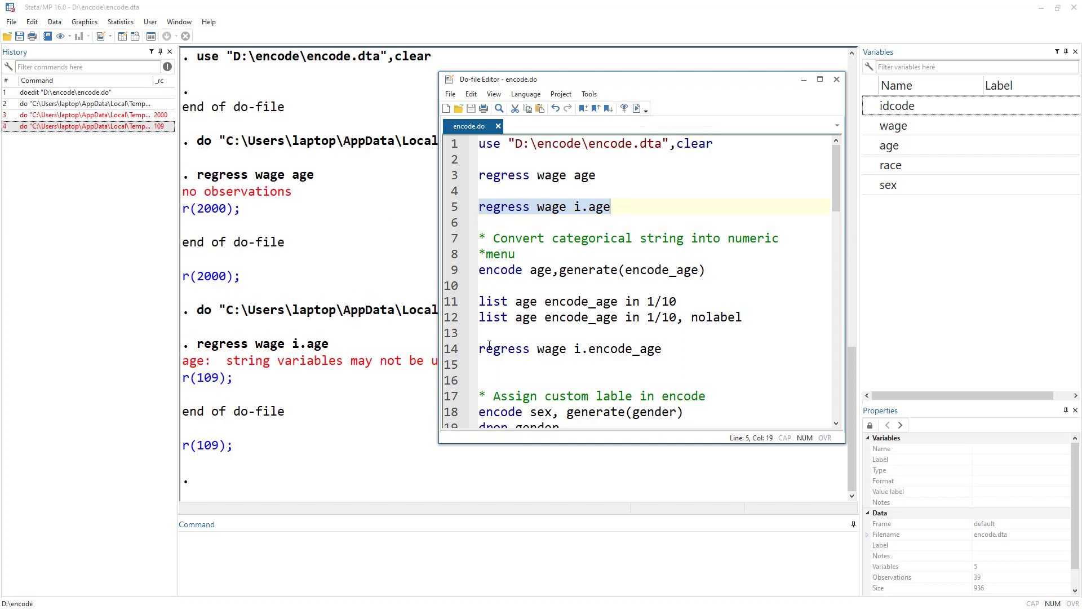
pyautogui.moveTo(569, 85); pyautogui.dragTo(768, 101)
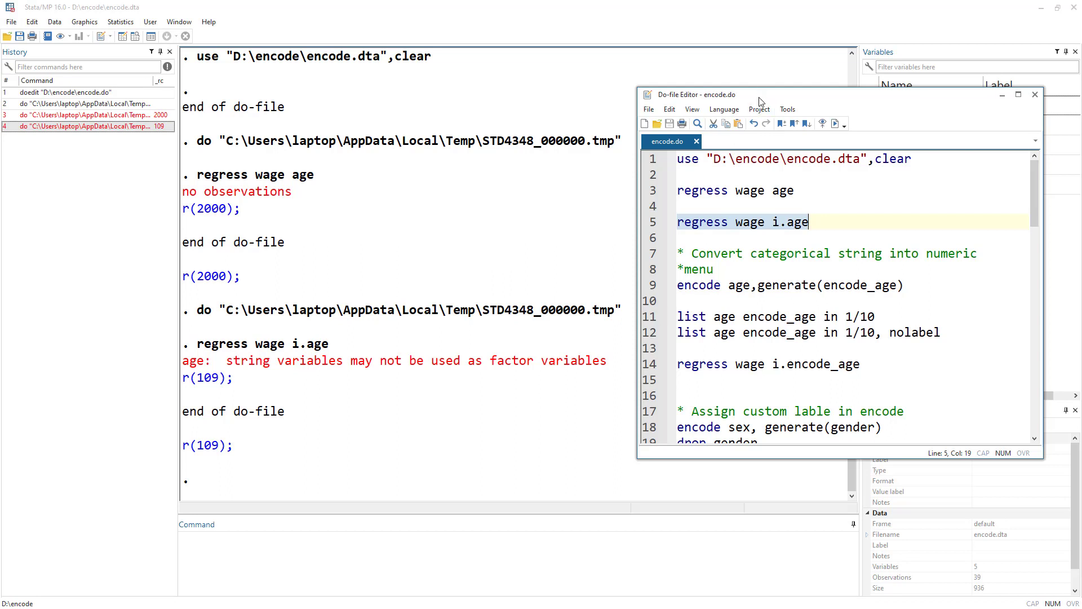
pyautogui.moveTo(761, 101); pyautogui.dragTo(578, 113)
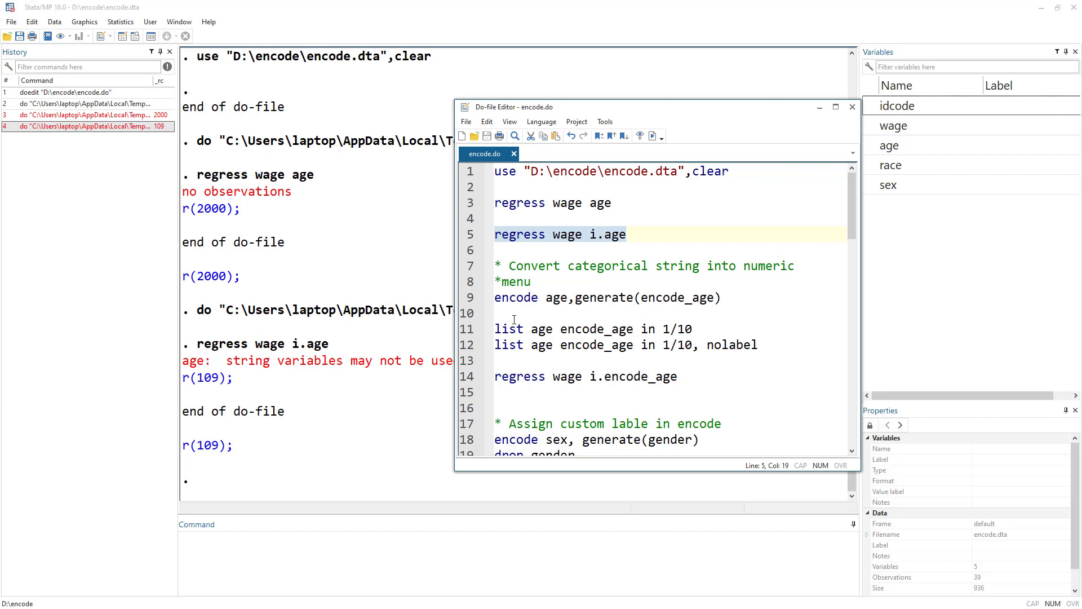
# Examine the female and male entries of the sex variable in the Data Editor and return to the do-file
pyautogui.click(131, 45)
pyautogui.click(122, 36)
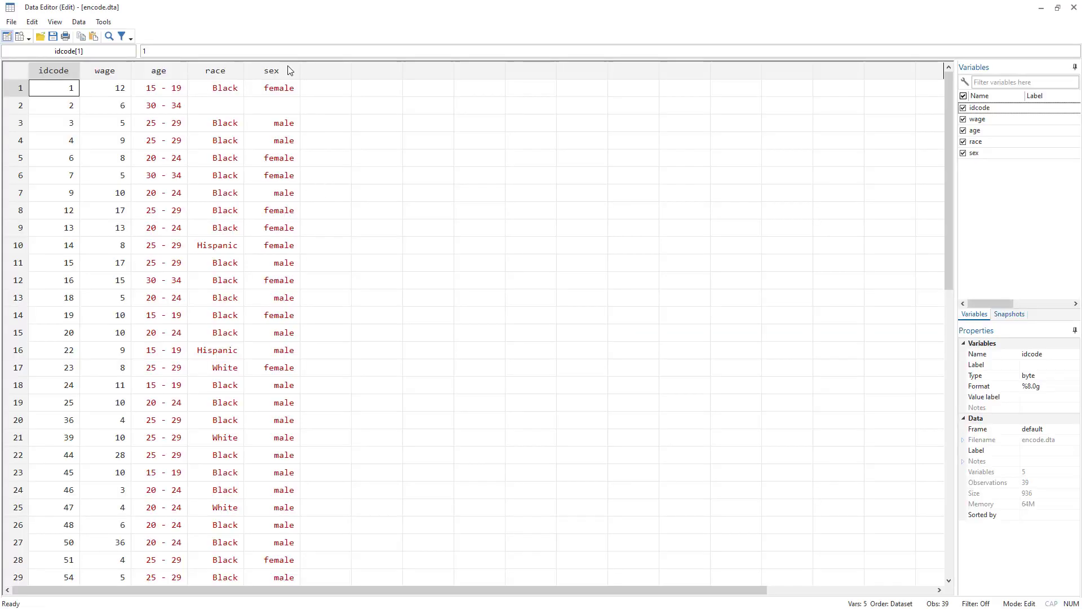
pyautogui.click(279, 88)
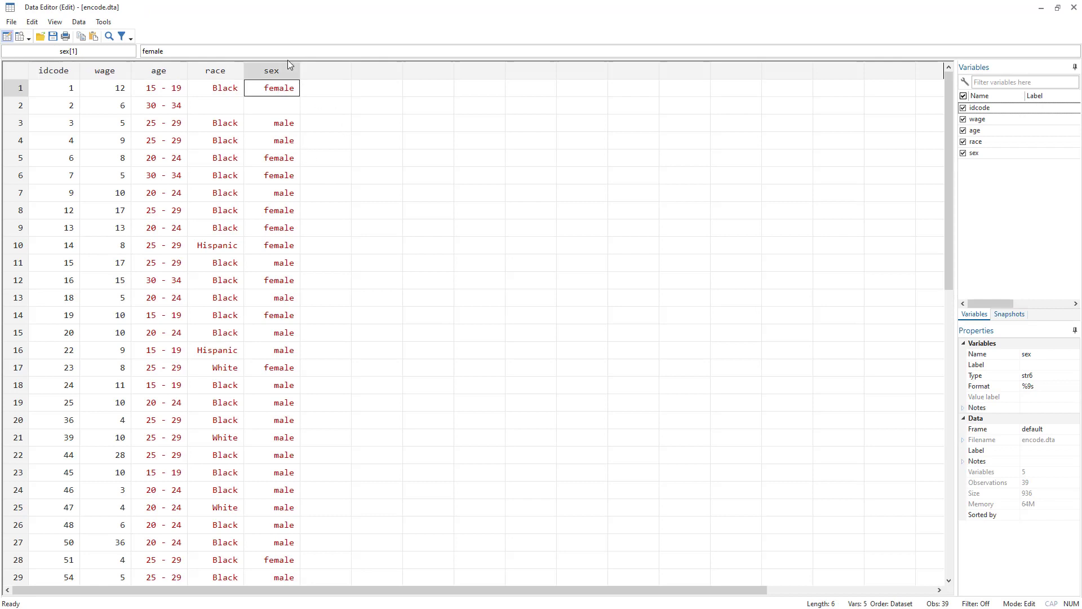
pyautogui.click(281, 124)
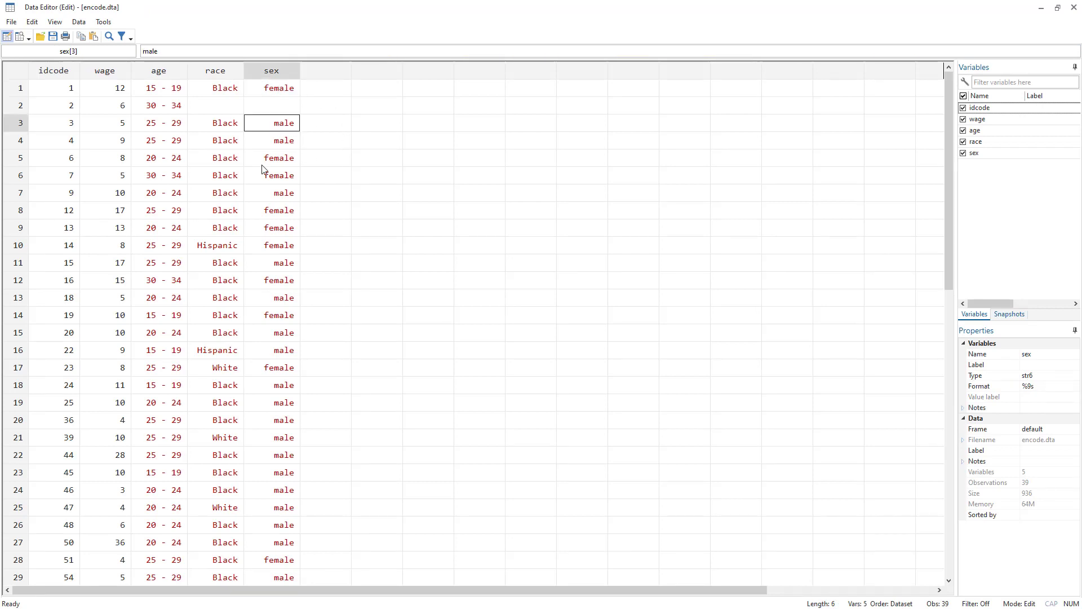
pyautogui.click(272, 90)
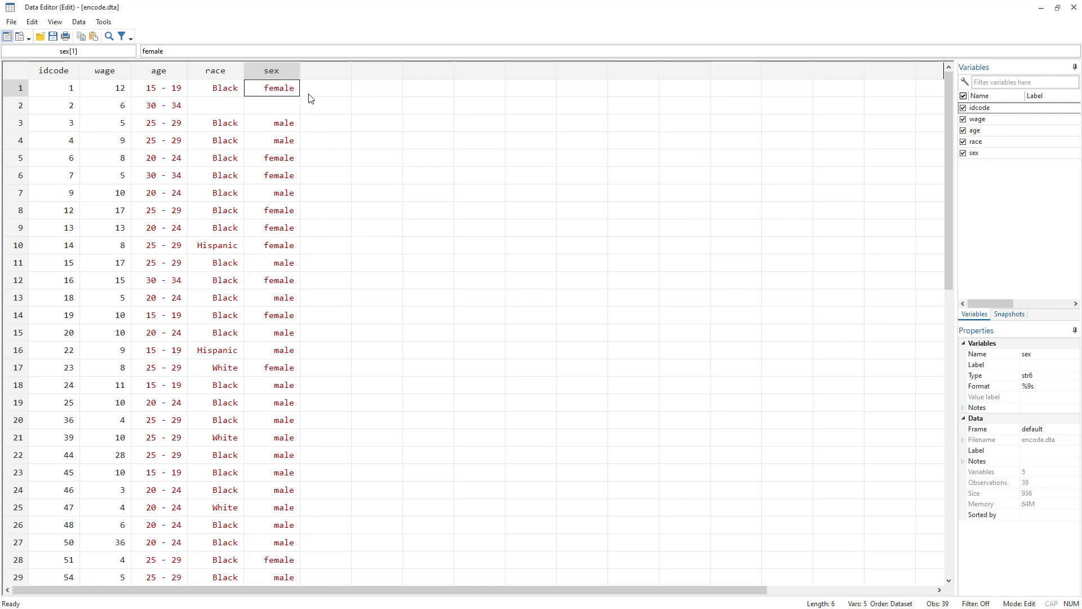
pyautogui.click(1042, 8)
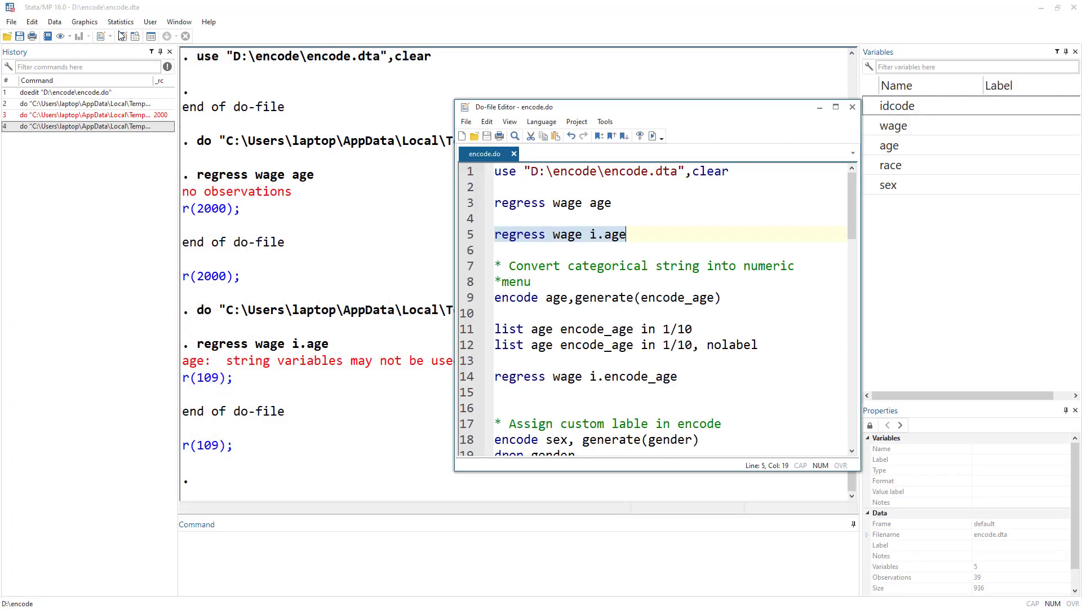
pyautogui.click(54, 22)
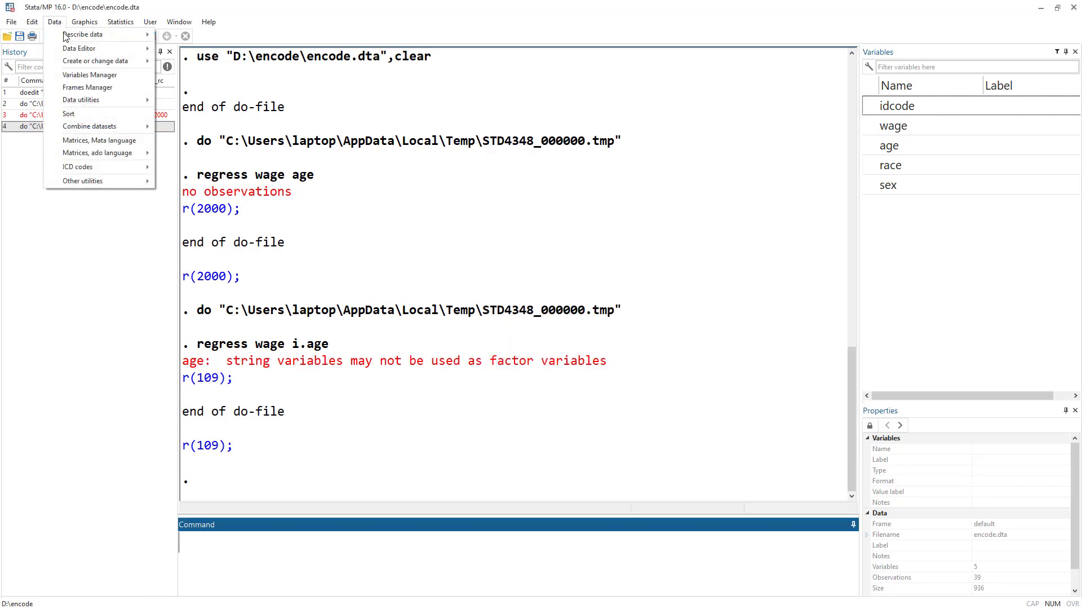
pyautogui.moveTo(85, 63)
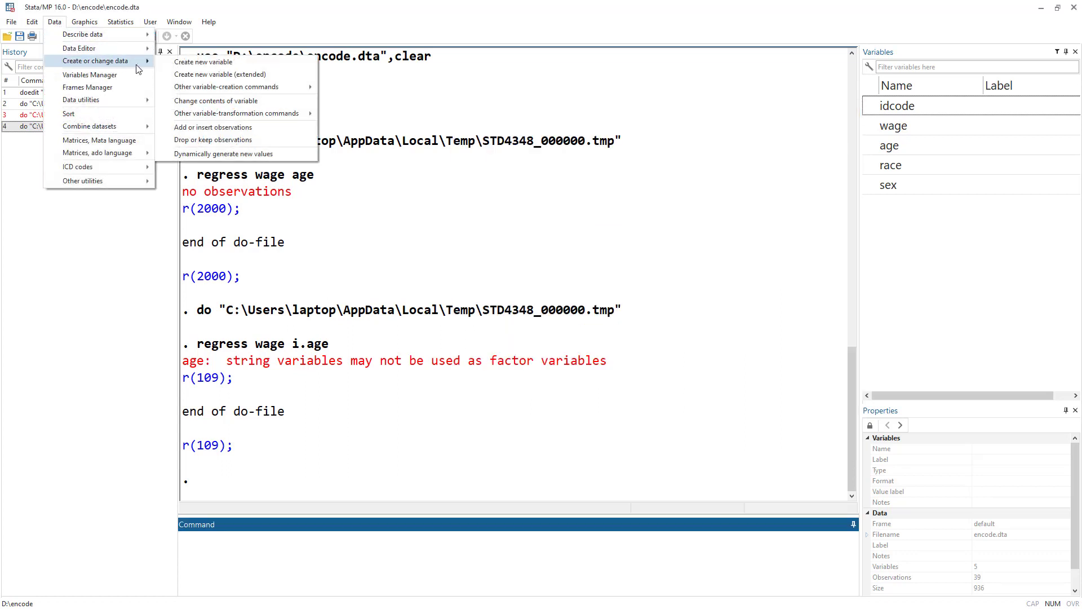
pyautogui.moveTo(212, 114)
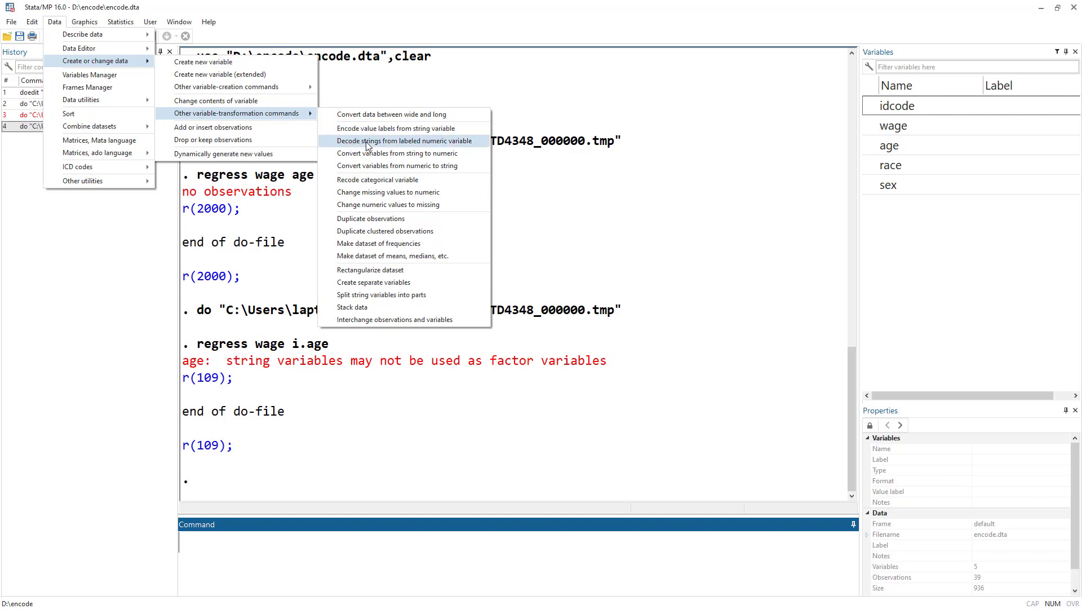
pyautogui.hotkey('alt', 'Tab')
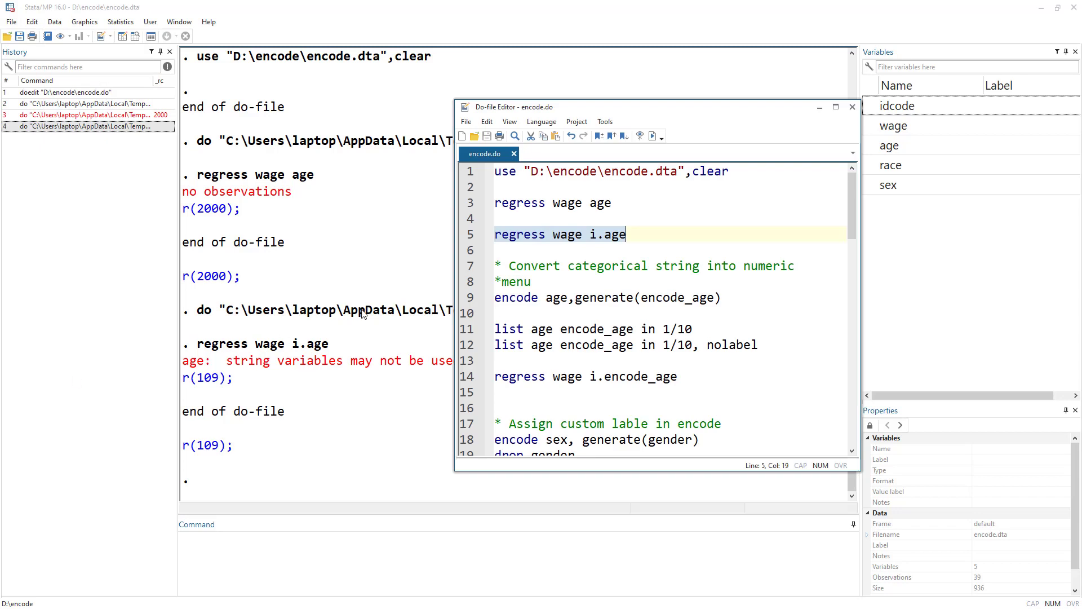
# Encode the string variable age into a new numeric variable encode_age by executing only that do-file line
pyautogui.doubleClick(509, 303)
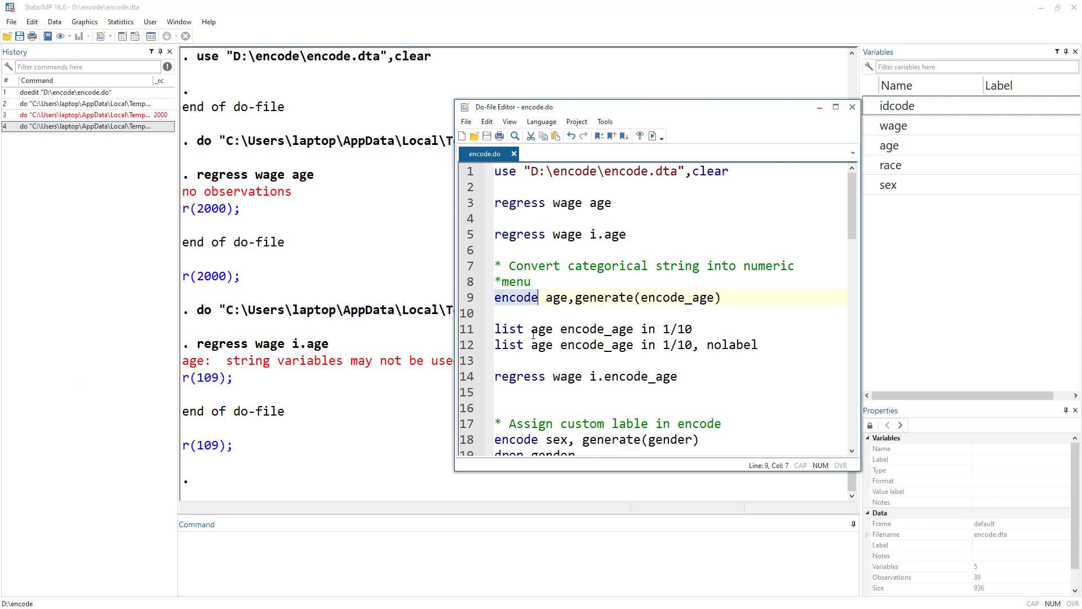
pyautogui.doubleClick(560, 297)
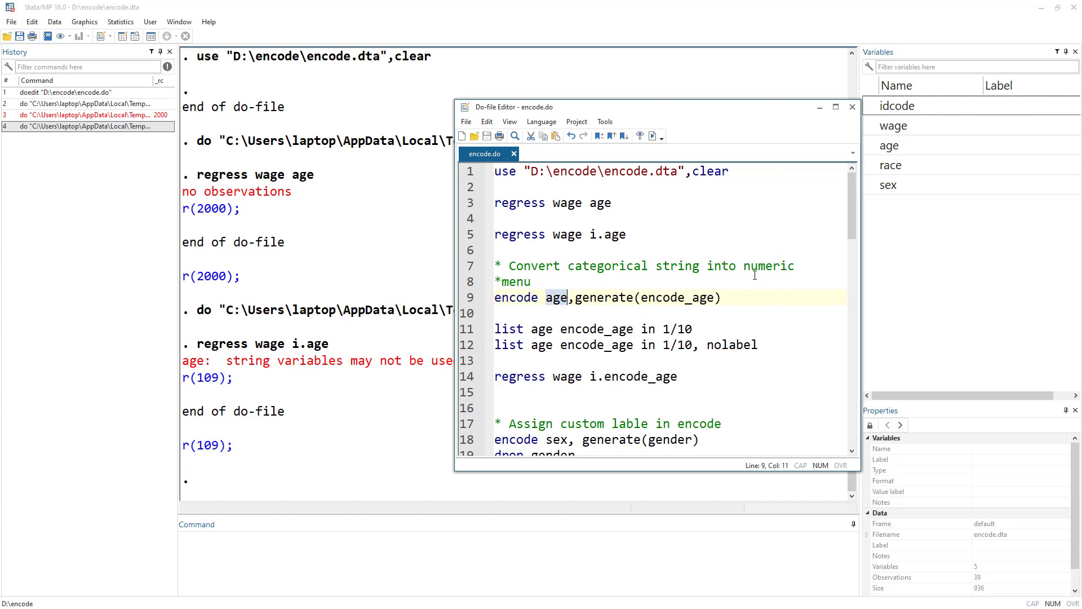
pyautogui.doubleClick(606, 298)
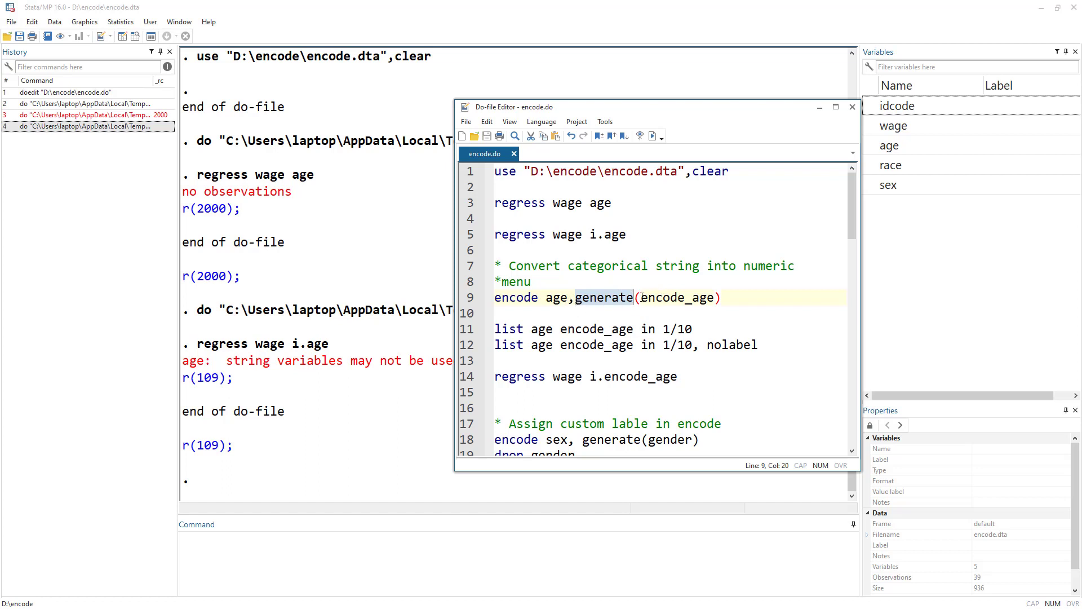
pyautogui.moveTo(642, 297); pyautogui.dragTo(715, 297)
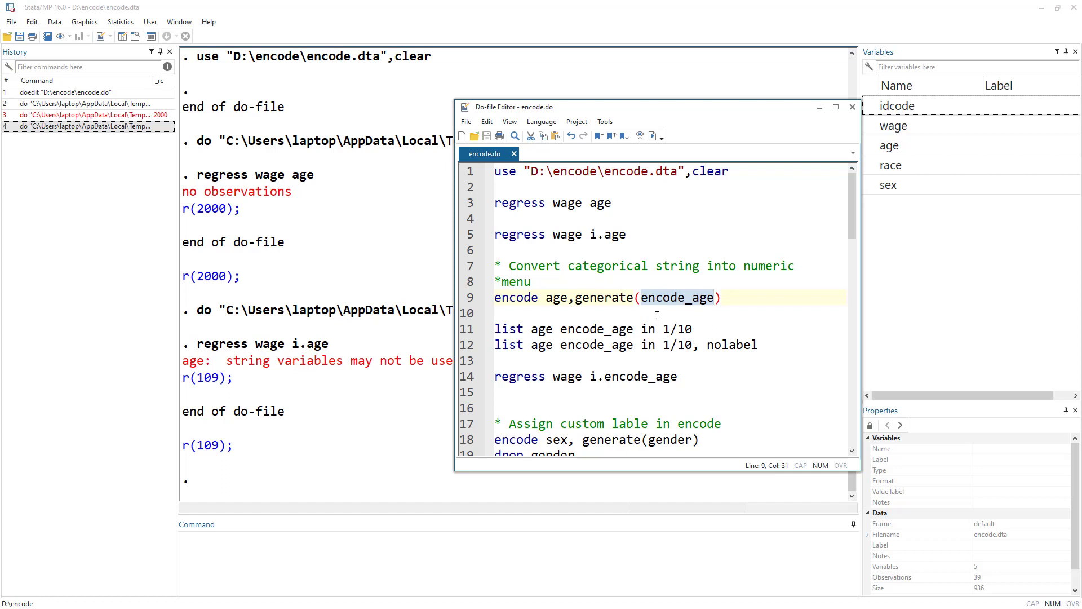
pyautogui.click(685, 299)
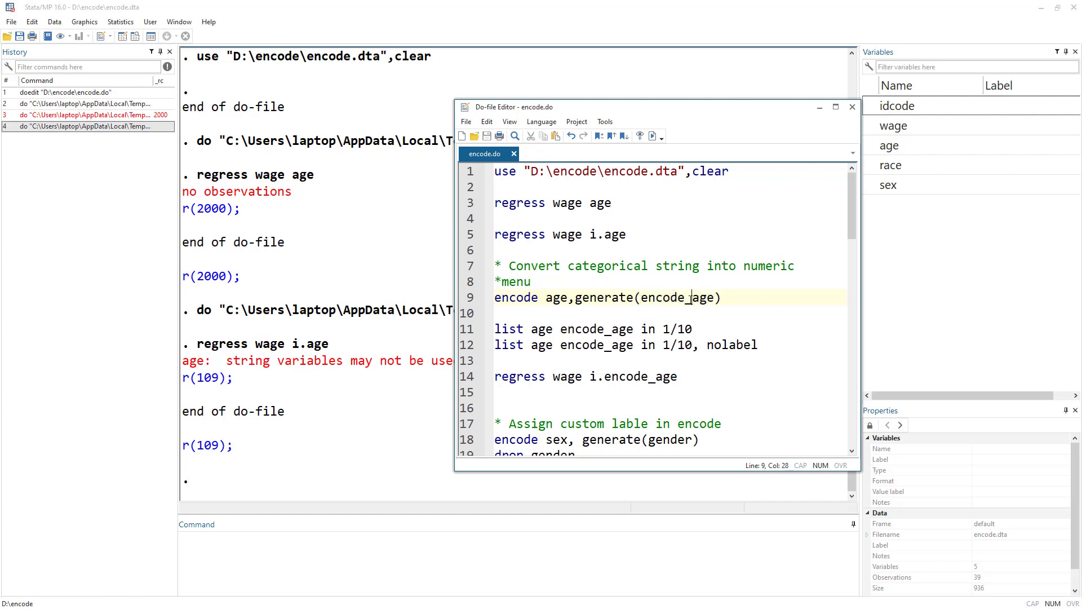
pyautogui.moveTo(691, 299); pyautogui.dragTo(641, 299)
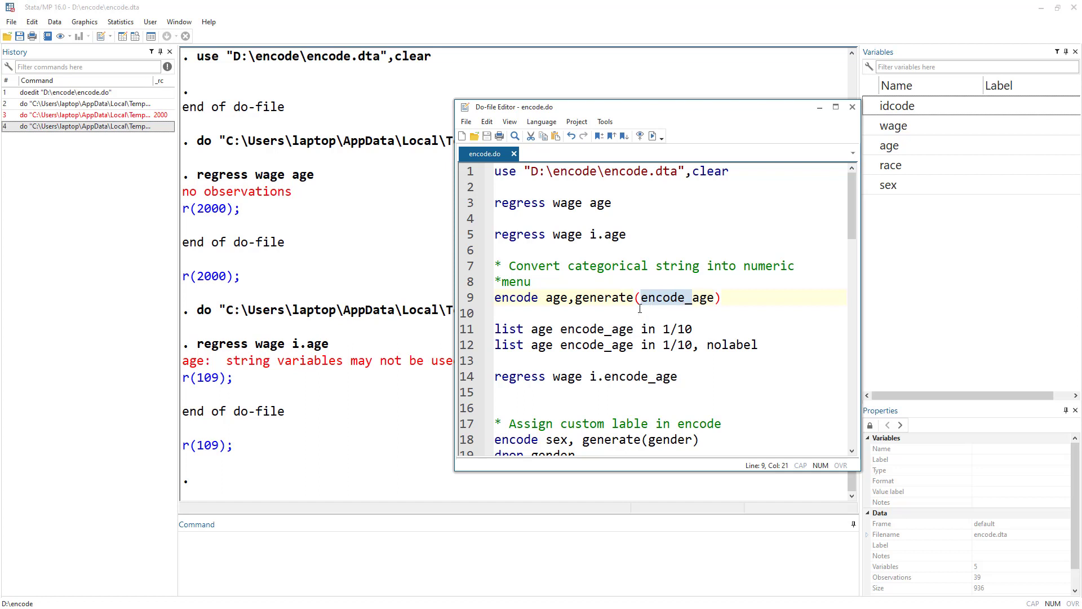
pyautogui.moveTo(495, 297); pyautogui.dragTo(527, 311)
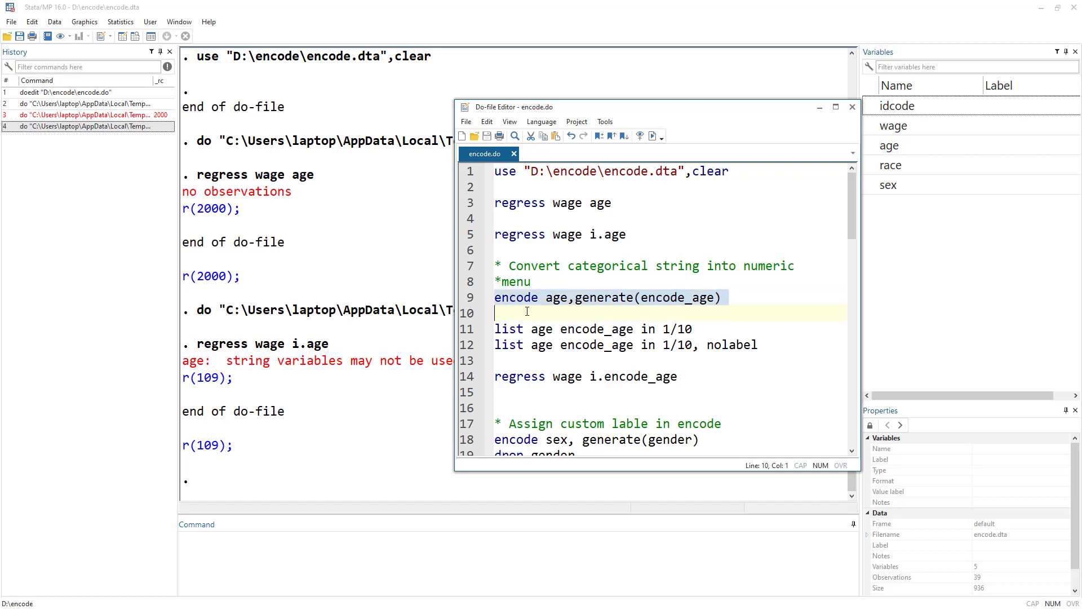
pyautogui.click(653, 136)
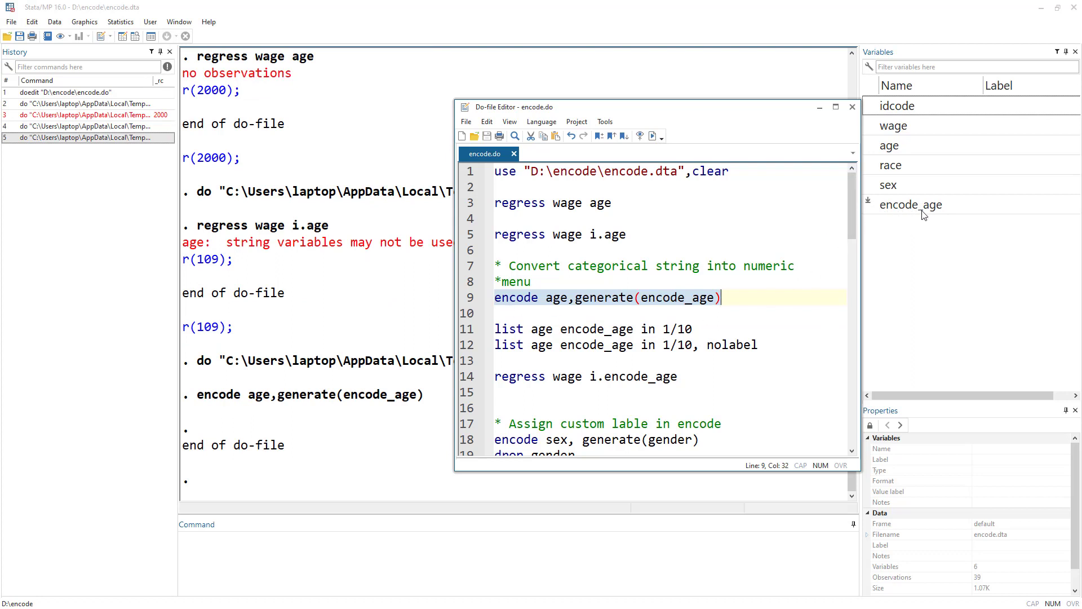
# Inspect the numeric codes behind the labels 15 - 19, 20 - 24, 25 - 29 and 30 - 34 of encode_age in the Data Editor
pyautogui.click(122, 37)
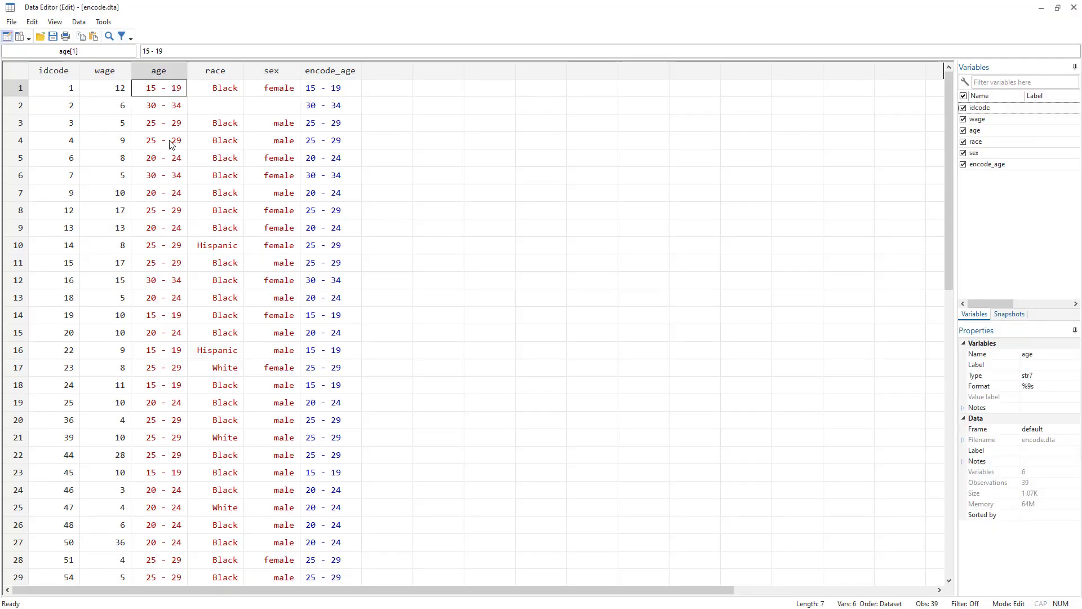
pyautogui.click(327, 90)
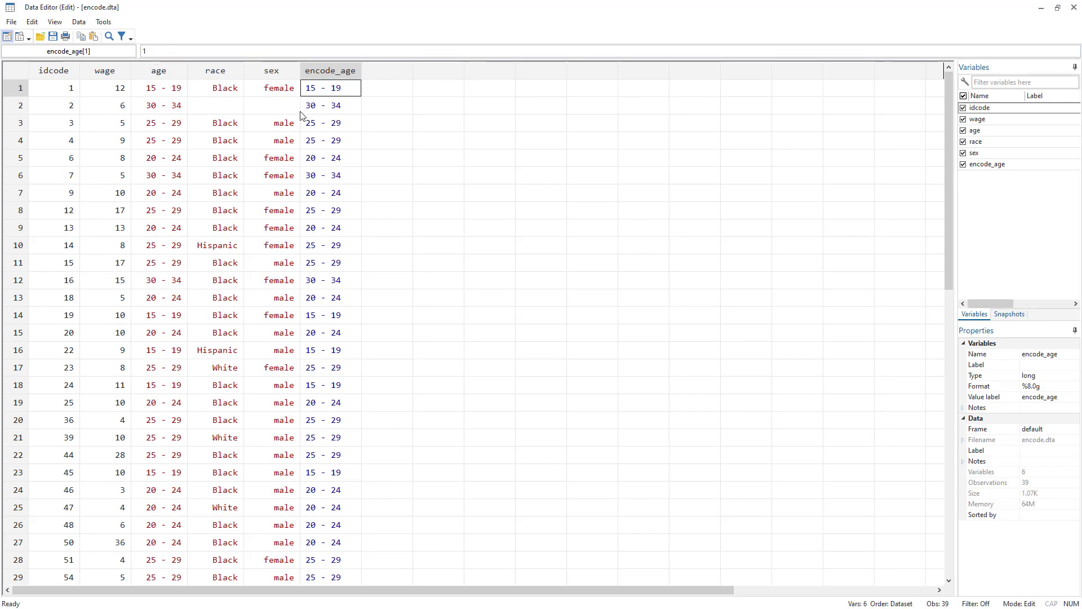
pyautogui.click(318, 163)
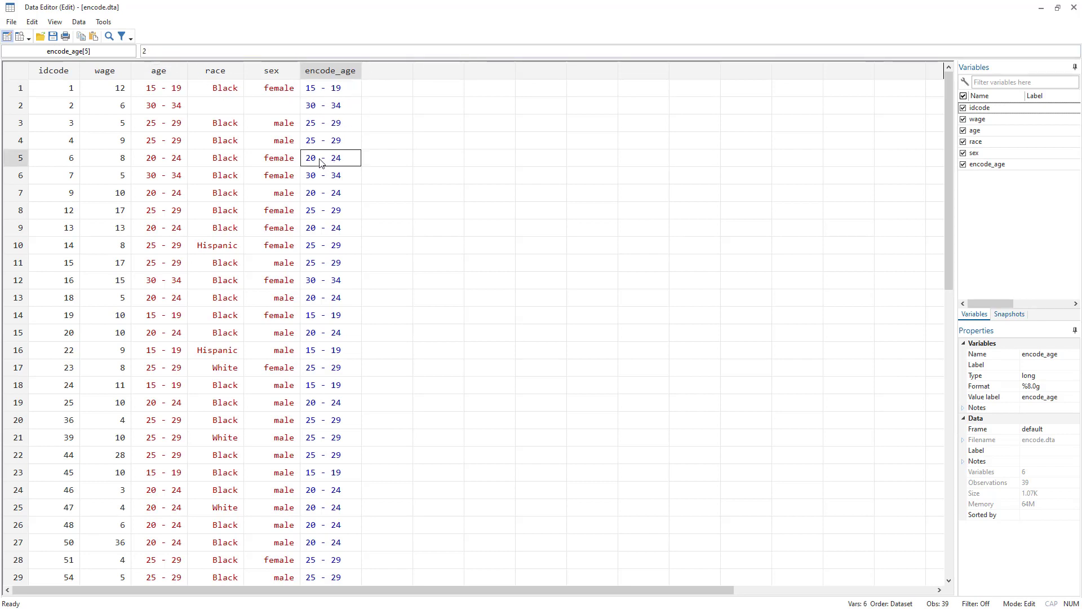
pyautogui.click(339, 126)
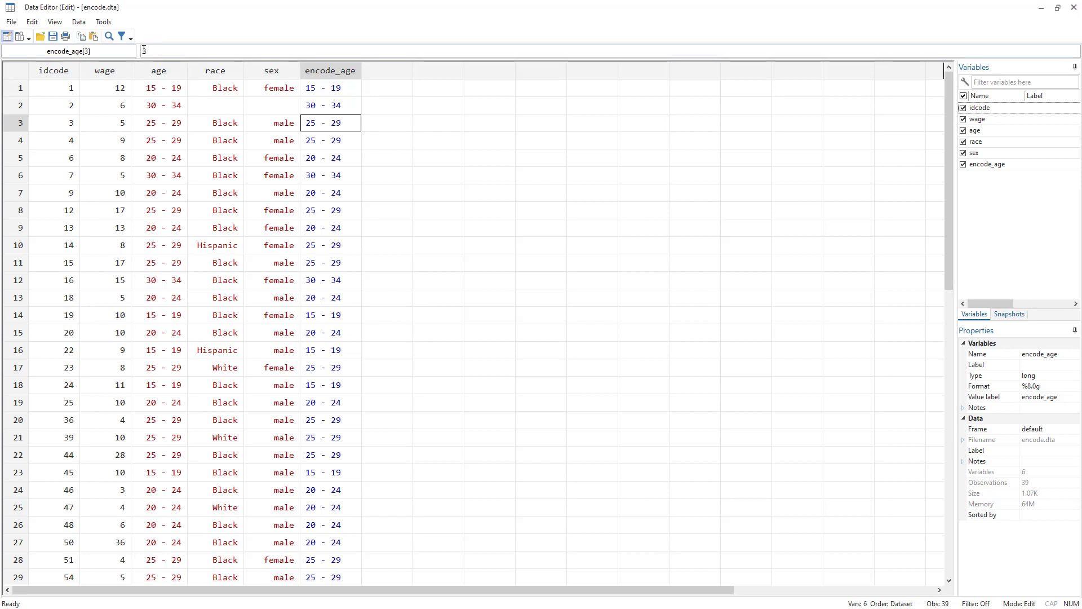
pyautogui.click(324, 110)
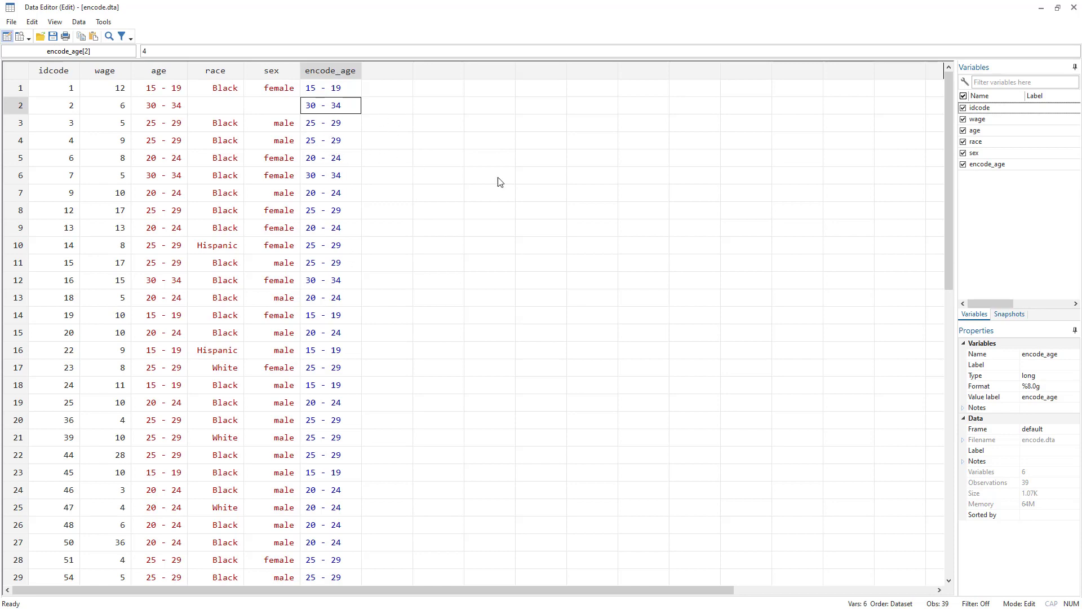
pyautogui.click(1042, 8)
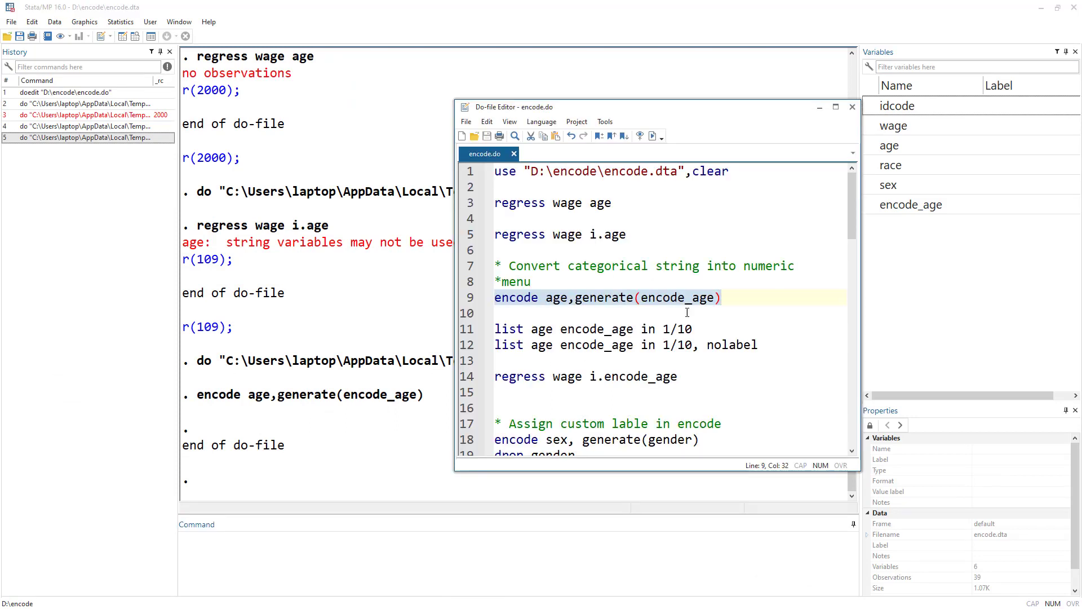
# Execute only the do-file line "list age encode_age in 1/10", moving the do-file window aside to uncover the results
pyautogui.click(469, 329)
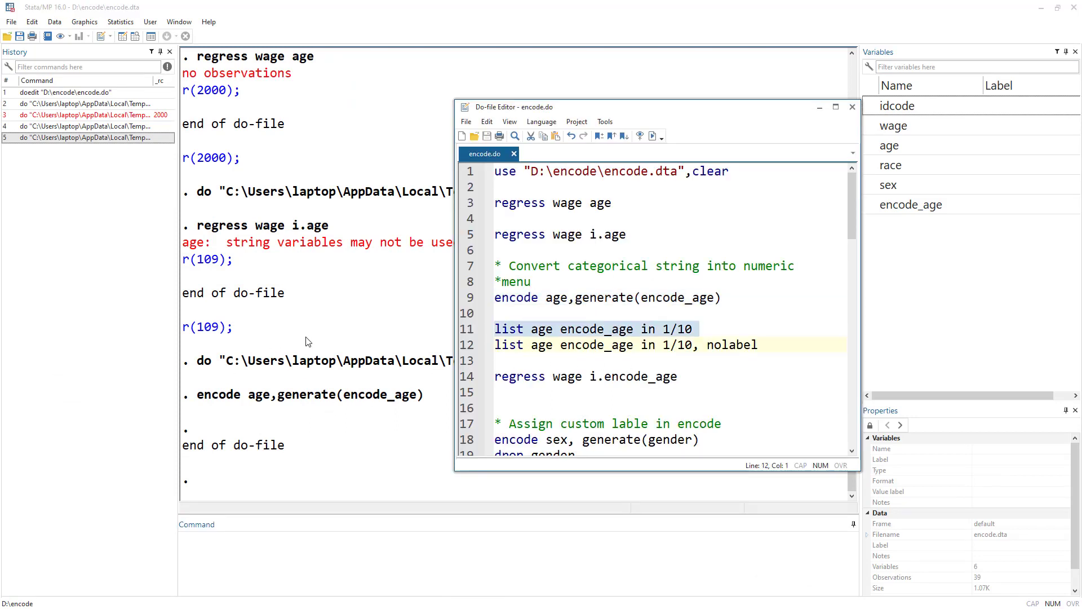
pyautogui.moveTo(648, 115); pyautogui.dragTo(752, 84)
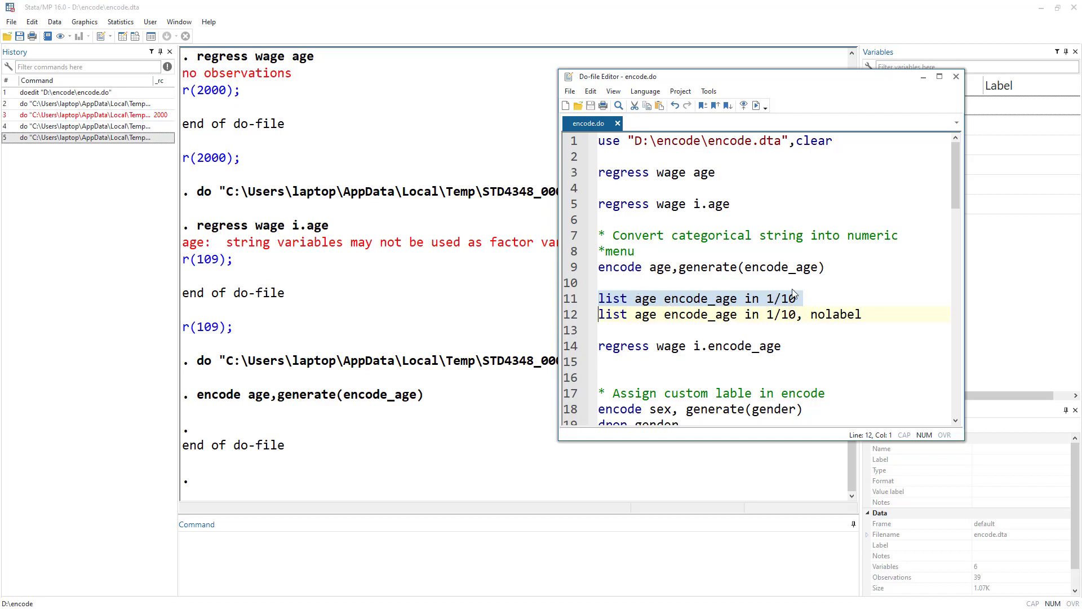
pyautogui.click(756, 105)
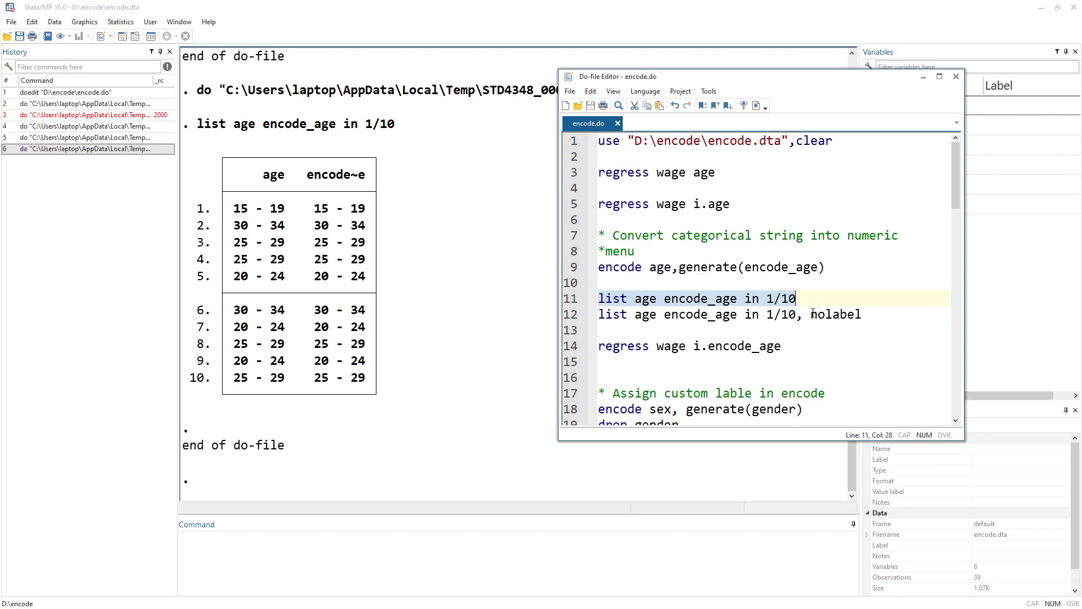
# Execute only the do-file line "list age encode_age in 1/10, nolabel" to list the underlying numeric codes
pyautogui.moveTo(813, 314); pyautogui.dragTo(872, 314)
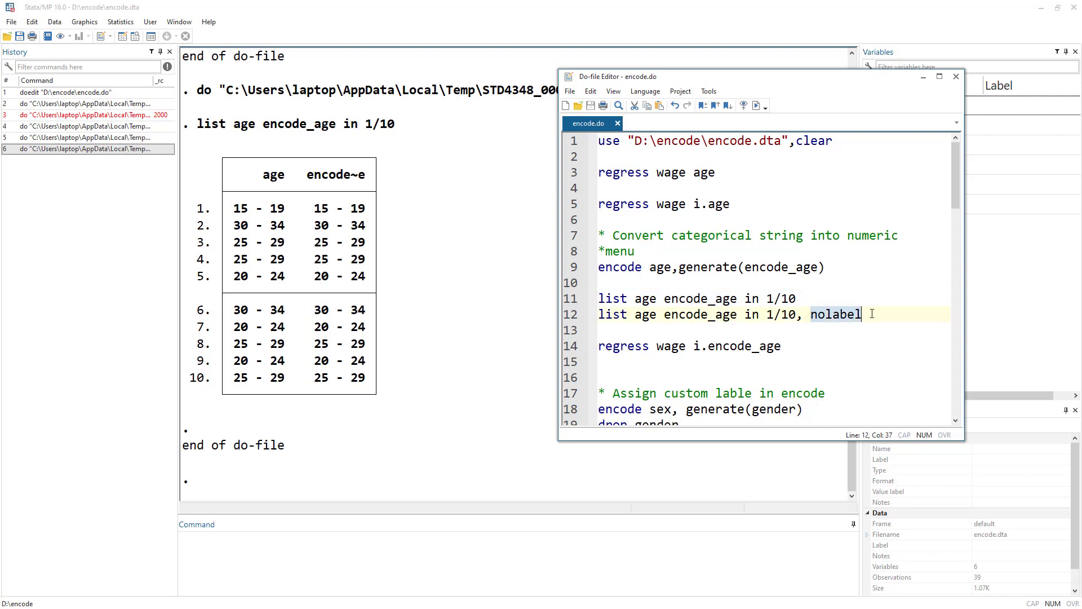
pyautogui.click(572, 315)
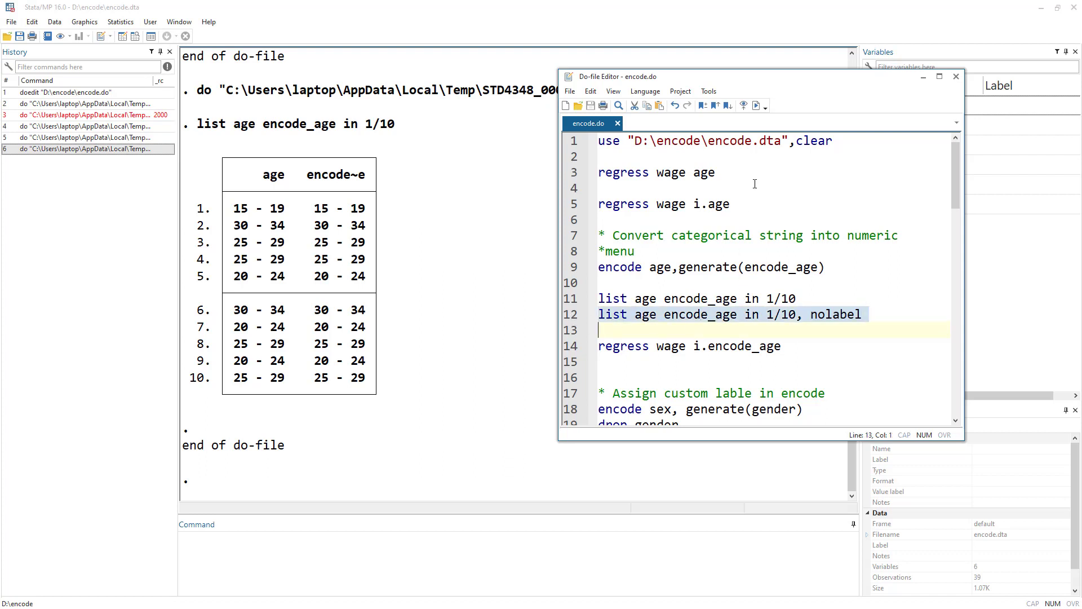
pyautogui.click(756, 105)
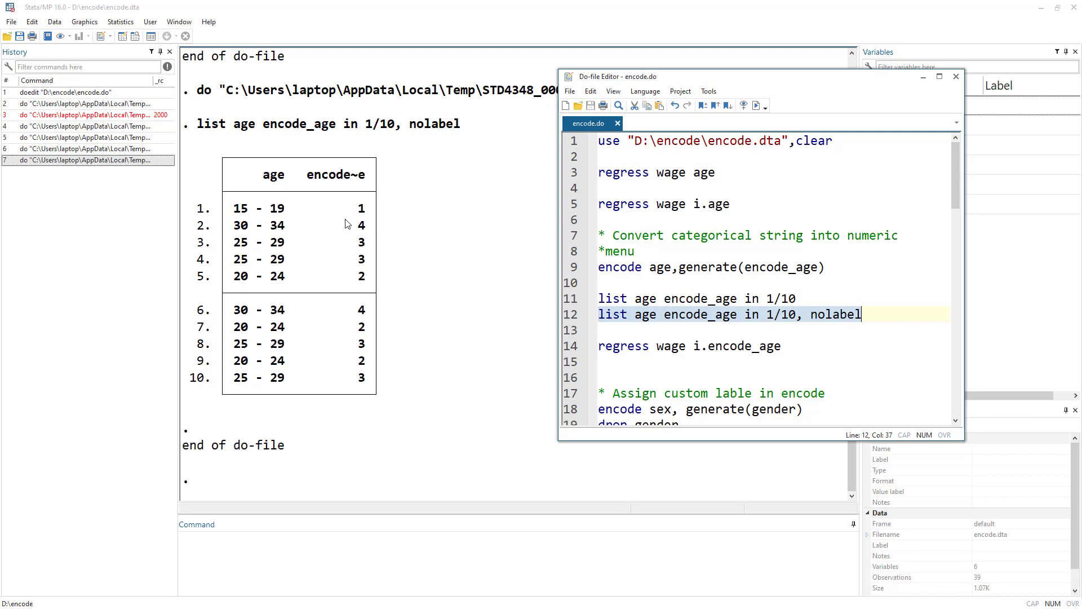
# Regress wage on the encoded age categories by executing only the do-file line "regress wage i.encode_age"
pyautogui.click(569, 352)
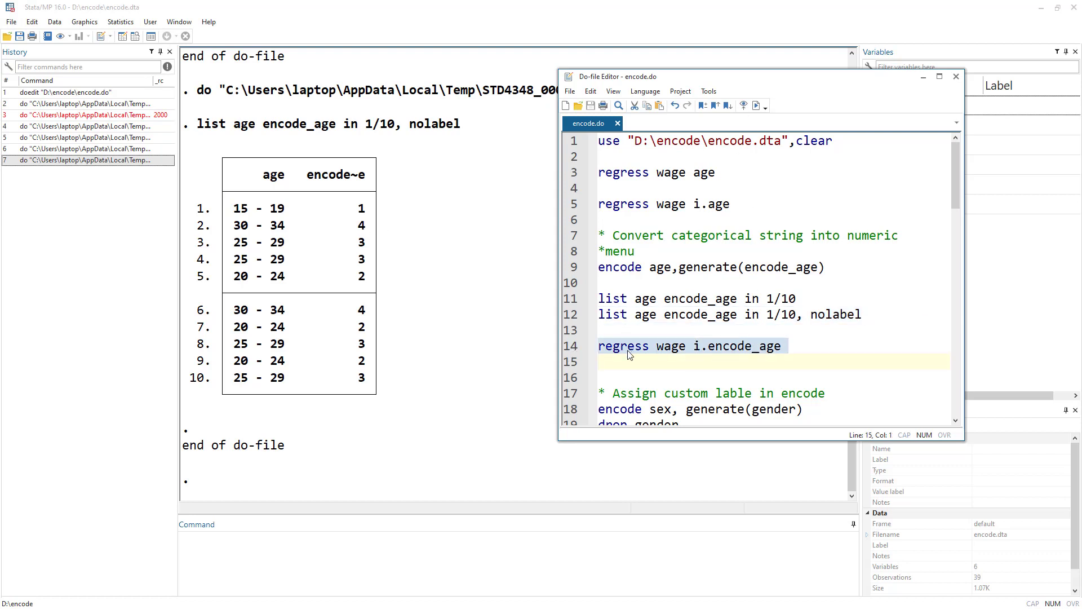
pyautogui.doubleClick(671, 349)
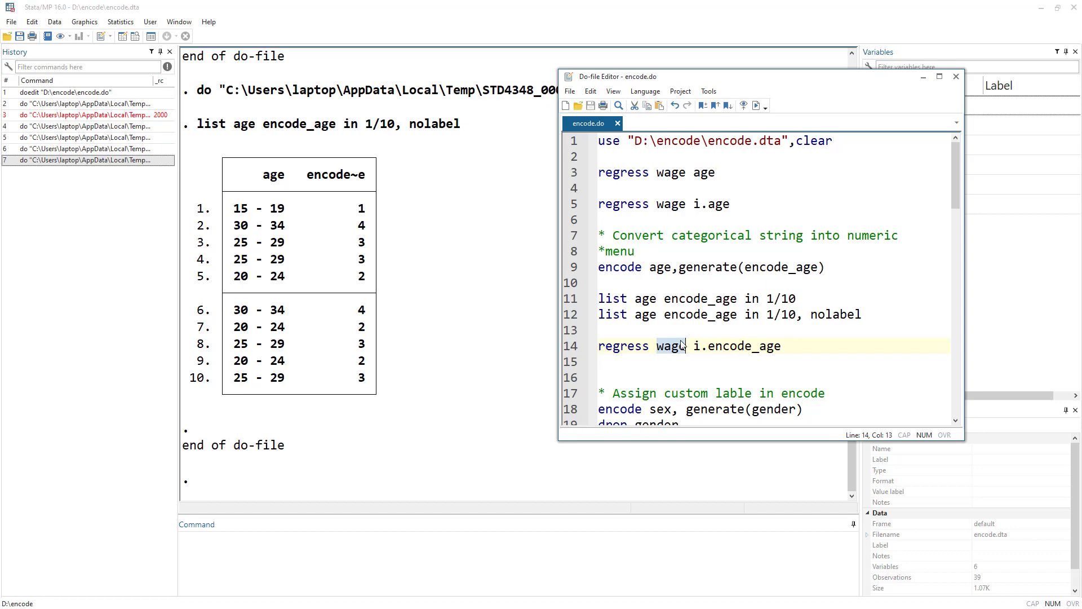
pyautogui.click(574, 348)
pyautogui.click(756, 105)
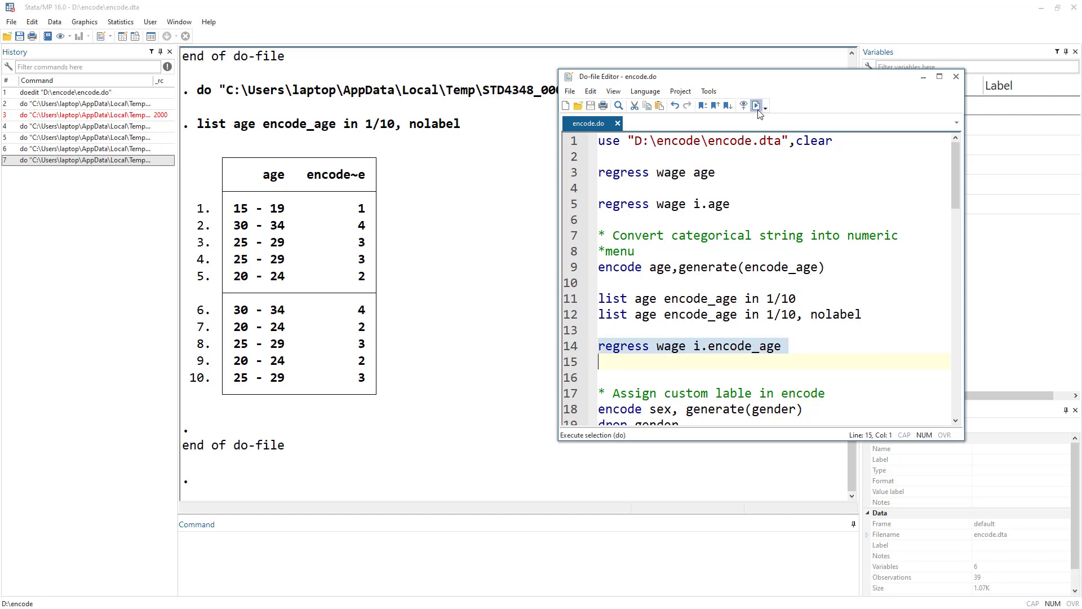
# Examine the regression coefficients of the age groups and compare the groups with the earlier unlabeled listing to identify the base category
pyautogui.click(458, 304)
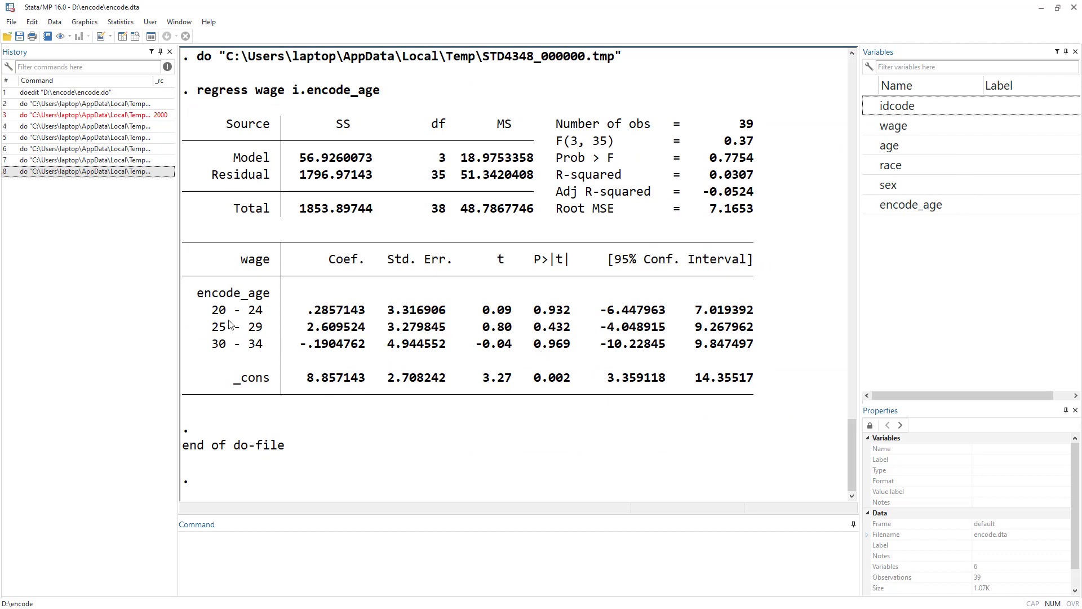
pyautogui.moveTo(212, 315); pyautogui.dragTo(420, 315)
pyautogui.moveTo(213, 325); pyautogui.dragTo(380, 327)
pyautogui.moveTo(213, 343); pyautogui.dragTo(369, 348)
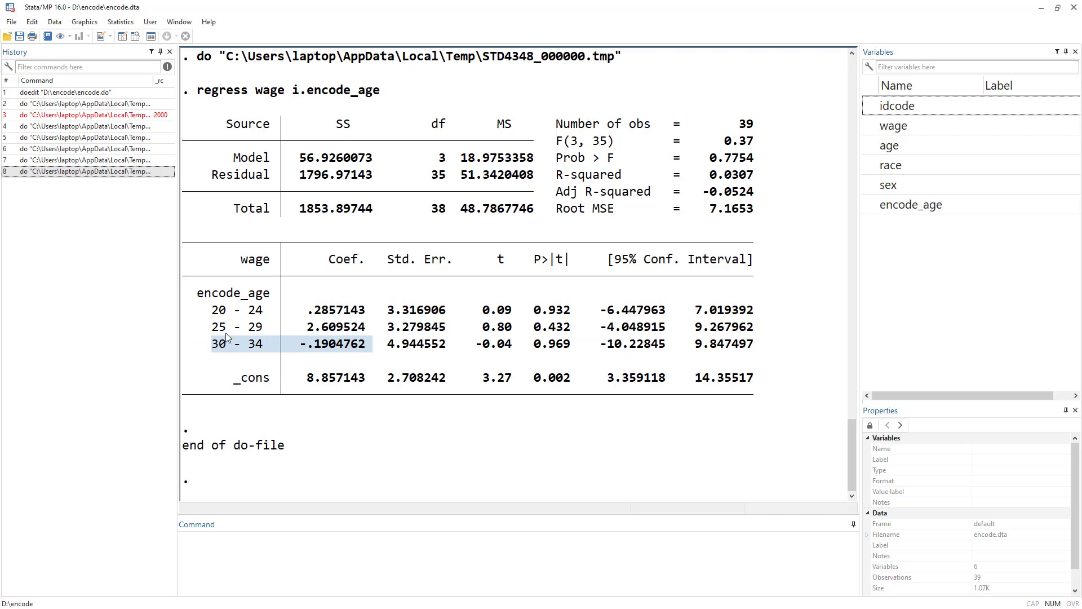
pyautogui.scroll(7, 228, 335)
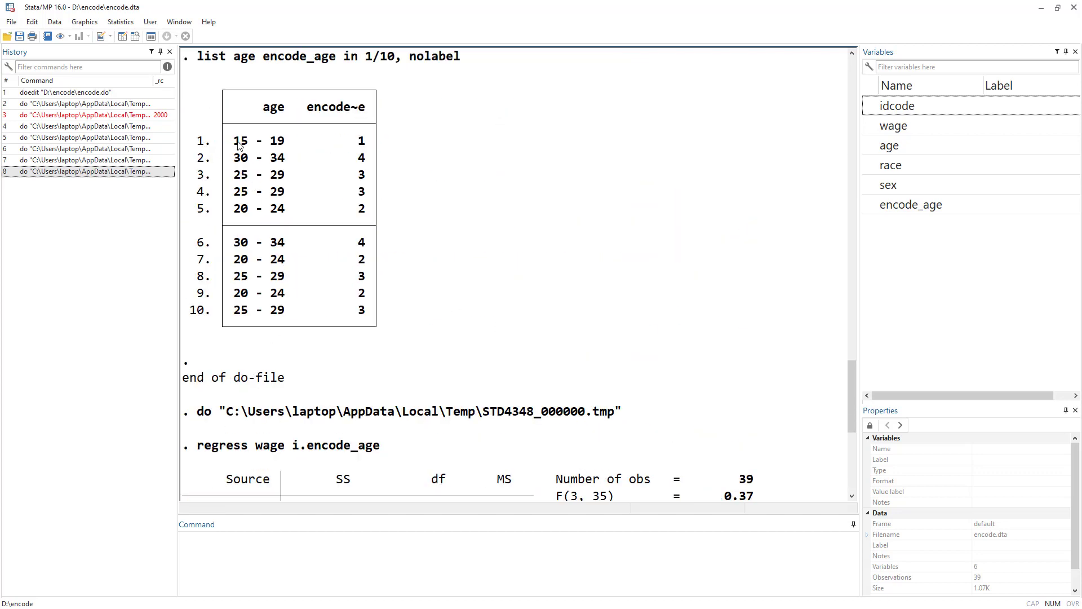
pyautogui.moveTo(235, 141); pyautogui.dragTo(302, 148)
pyautogui.scroll(-6, 285, 369)
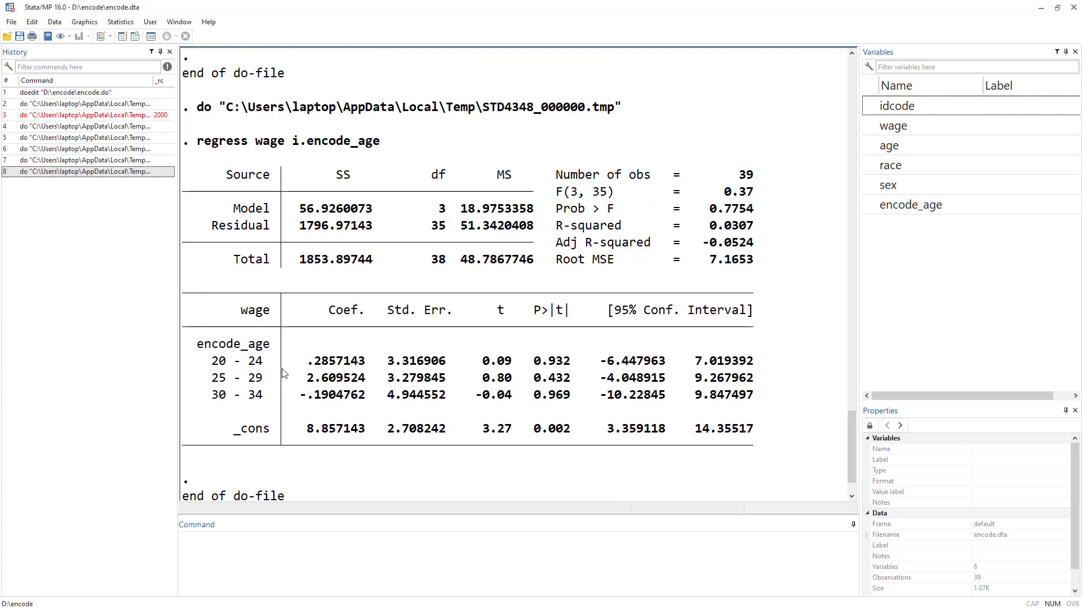
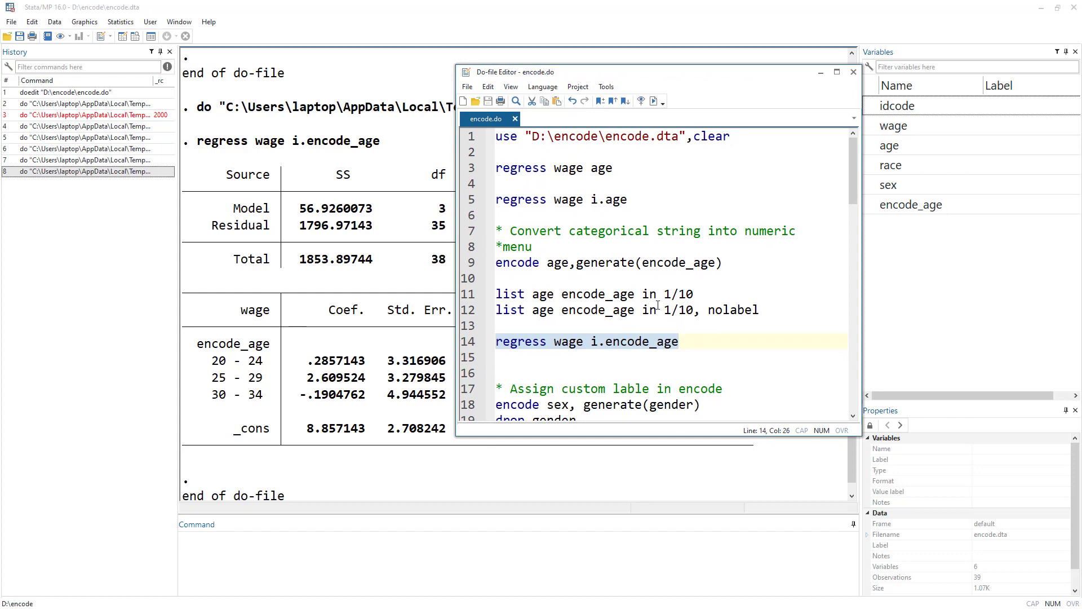
# Review the do-file section on custom labels in encode, check the sex entries in the Data Editor and return to the do-file
pyautogui.scroll(-2, 642, 327)
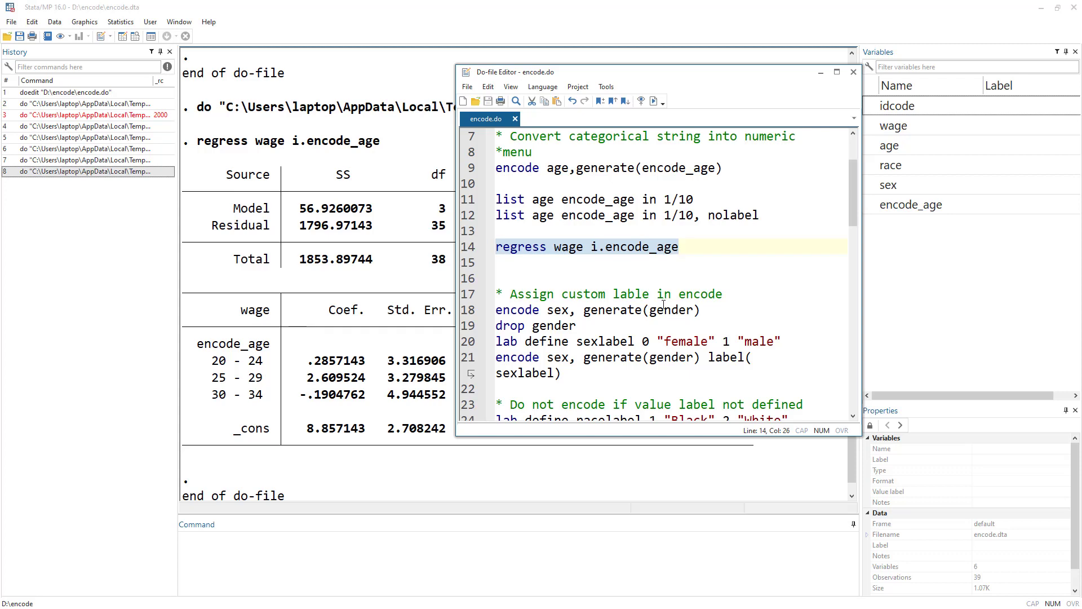
pyautogui.scroll(-1, 744, 266)
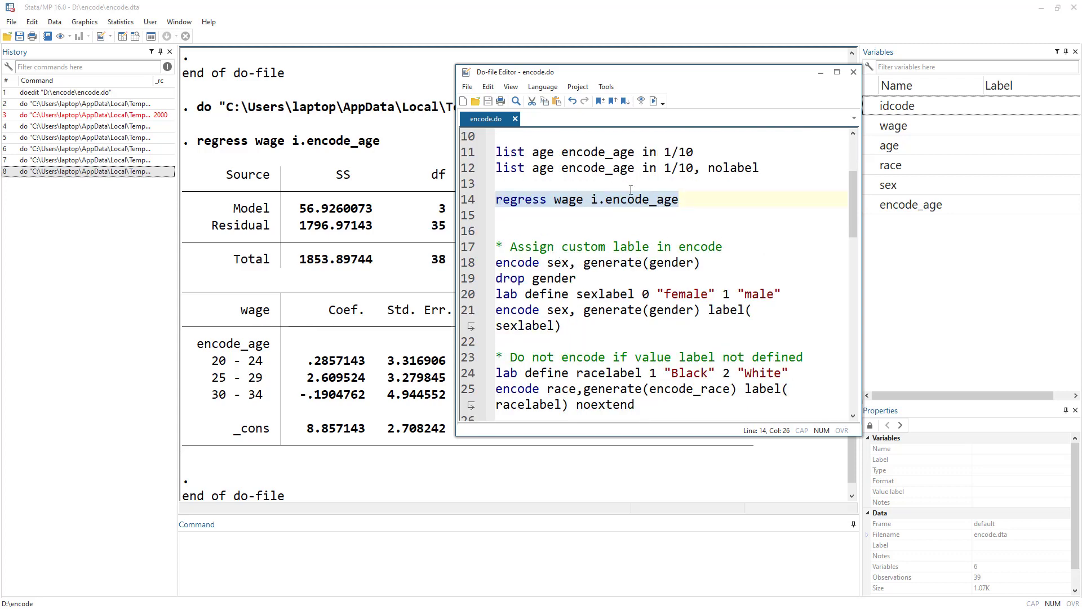
pyautogui.click(126, 36)
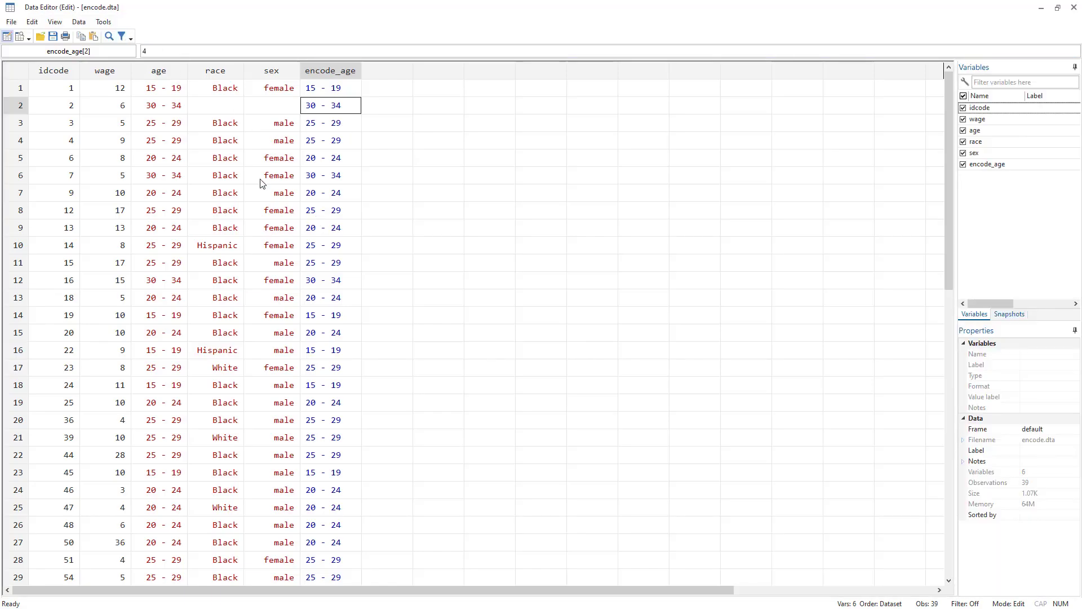
pyautogui.click(232, 88)
pyautogui.moveTo(270, 87); pyautogui.dragTo(285, 174)
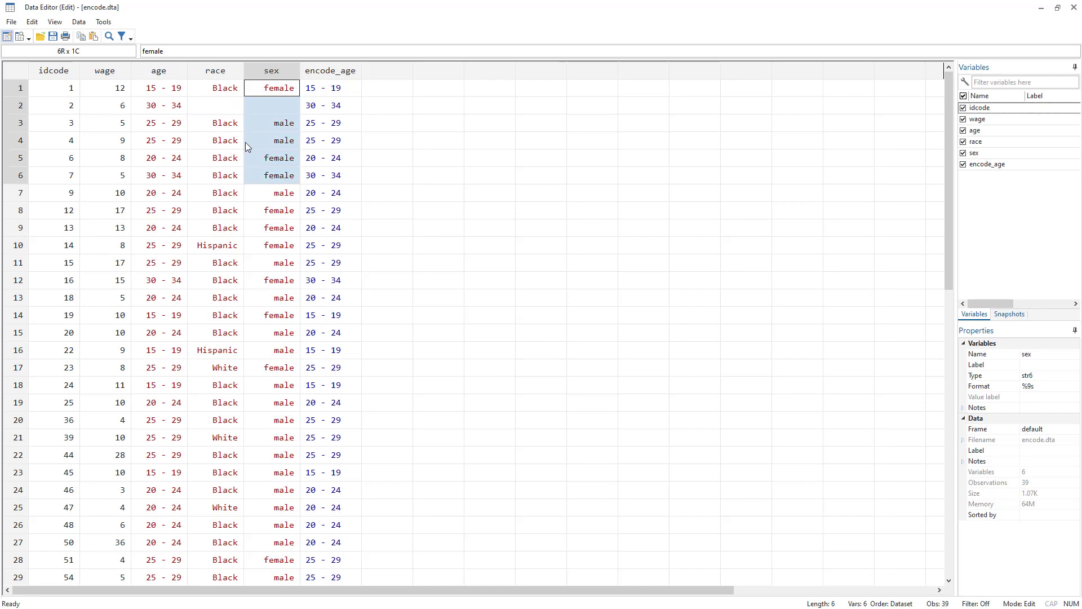
pyautogui.click(1041, 8)
pyautogui.hotkey('ctrl', '9')
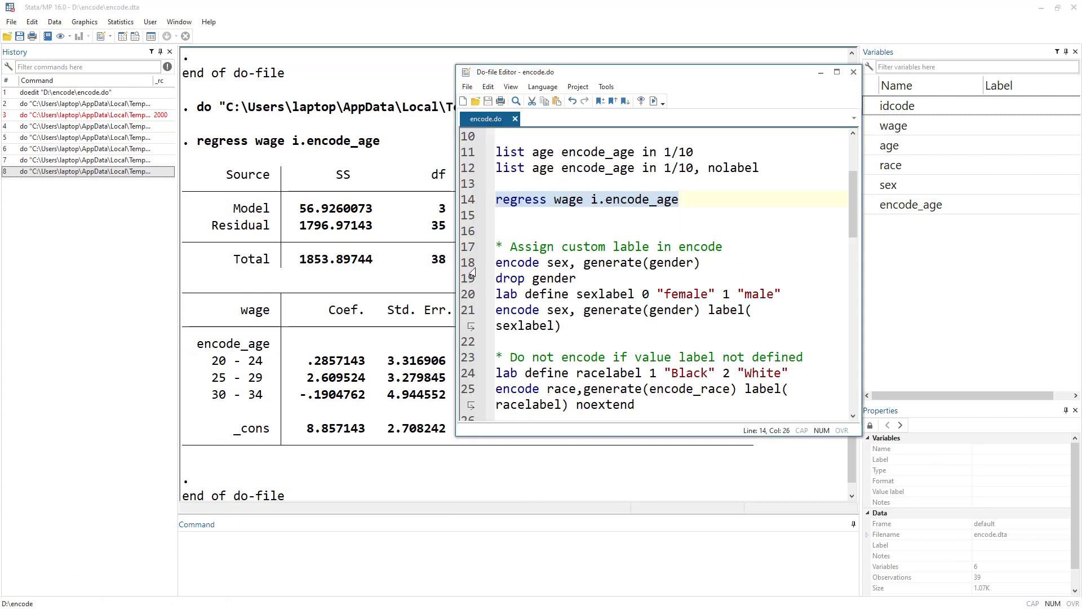
# Encode the string variable sex into a new numeric variable gender by executing only the do-file line "encode sex, generate(gender)"
pyautogui.doubleClick(515, 265)
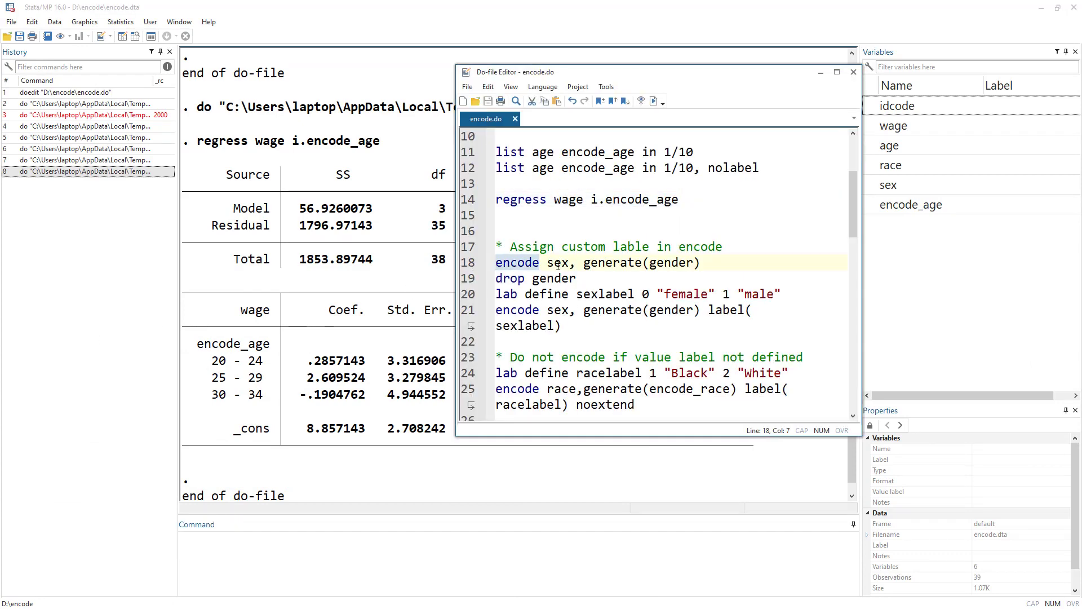
pyautogui.doubleClick(558, 266)
pyautogui.doubleClick(609, 265)
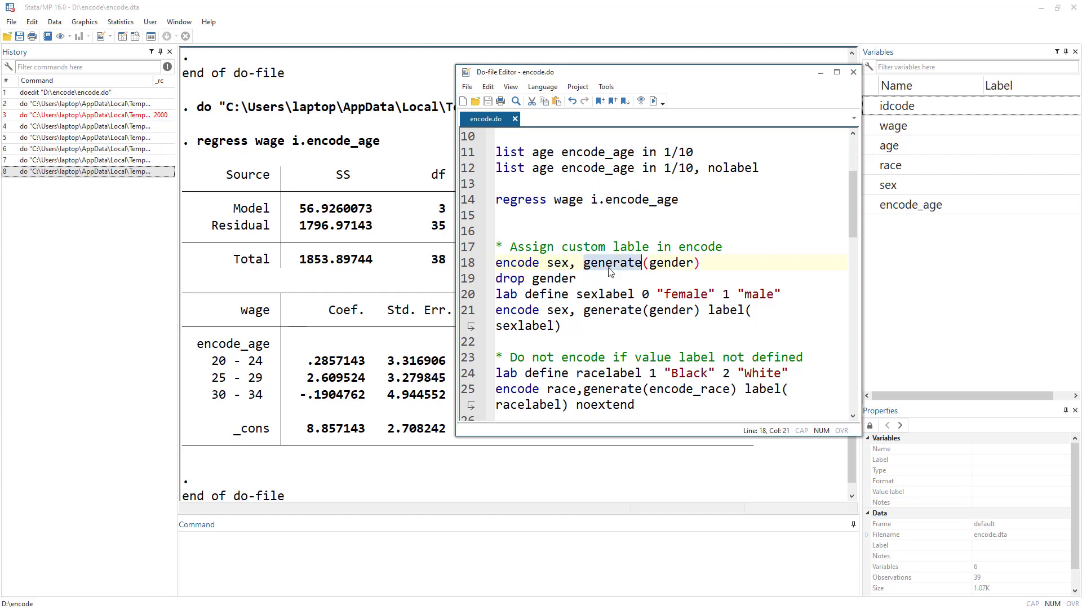
pyautogui.doubleClick(671, 265)
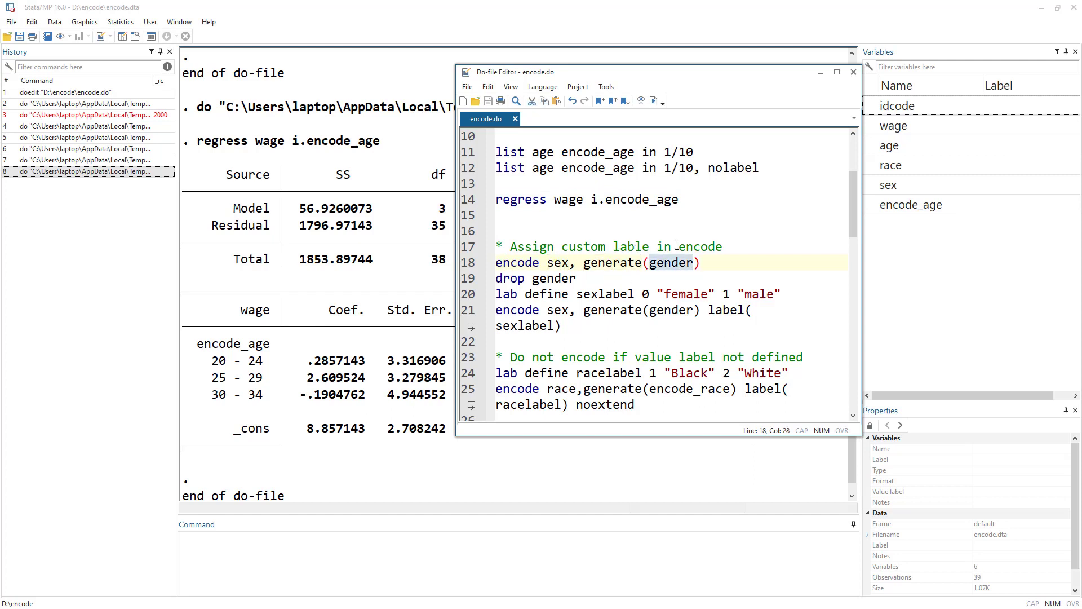
pyautogui.click(460, 270)
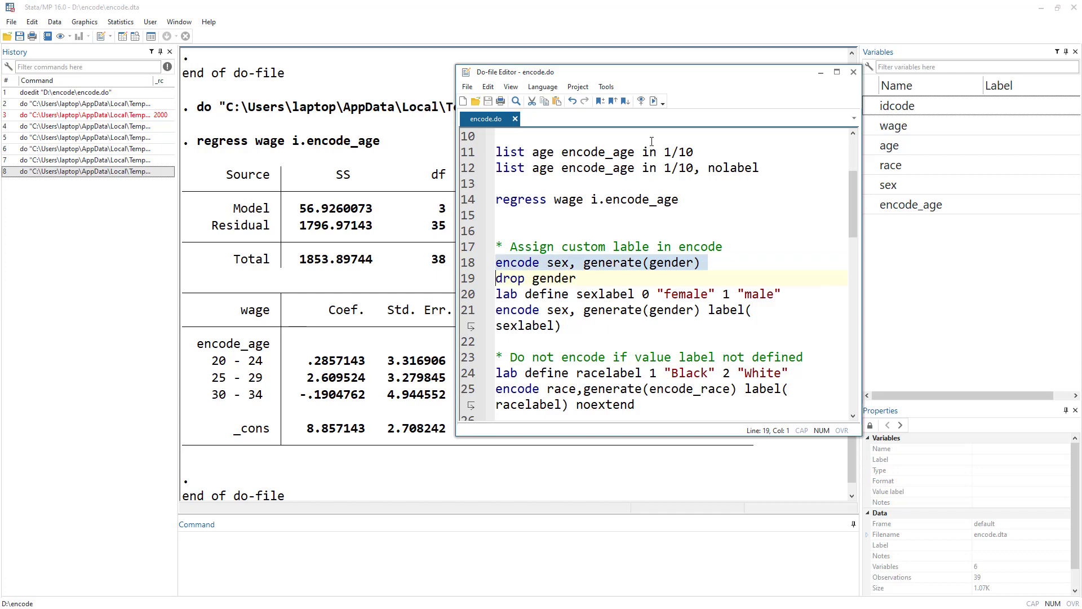
pyautogui.click(654, 102)
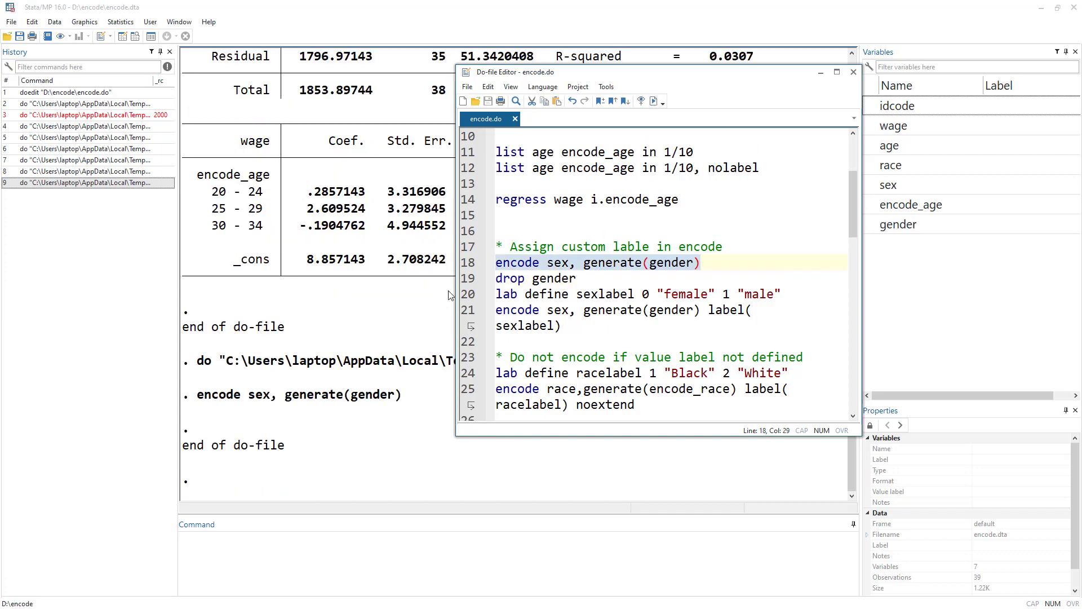
# Inspect the numeric codes behind female and male in gender and how the blank sex entry was encoded in the Data Editor
pyautogui.click(122, 36)
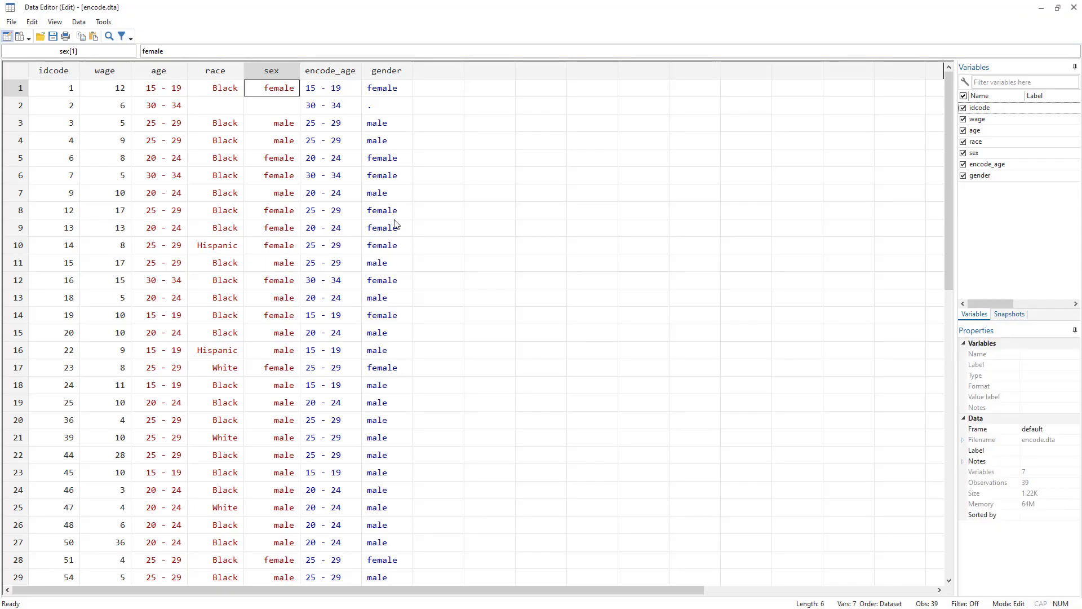
pyautogui.click(387, 91)
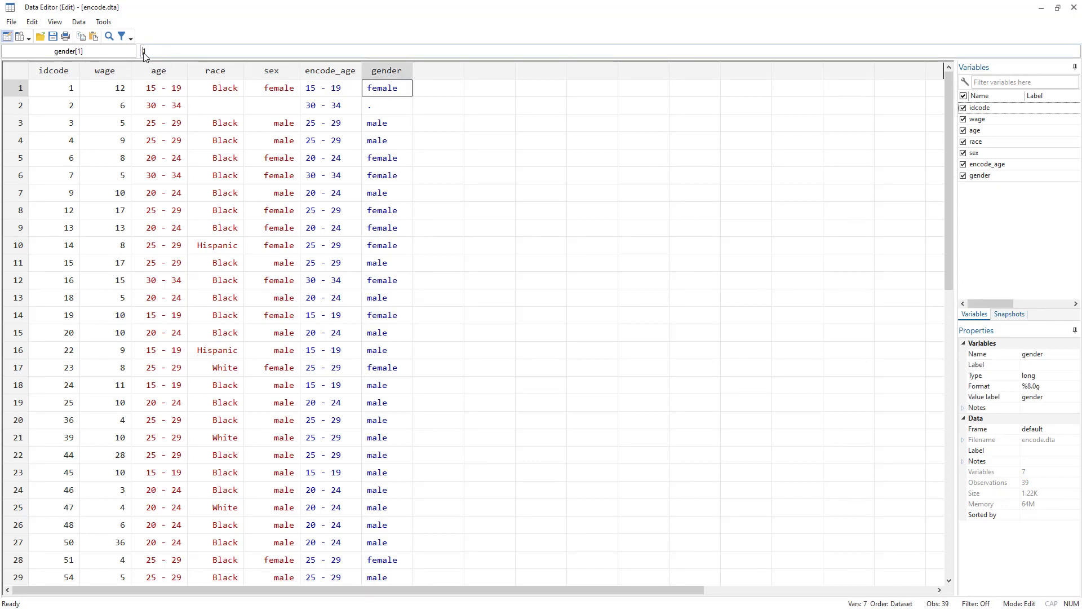
pyautogui.click(376, 124)
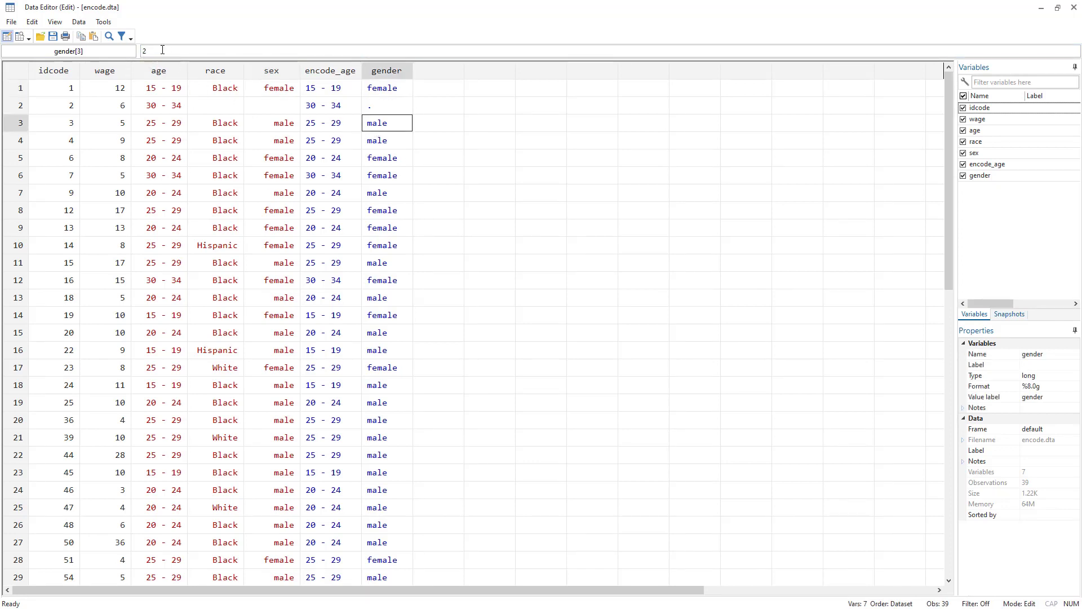
pyautogui.click(162, 51)
pyautogui.click(261, 108)
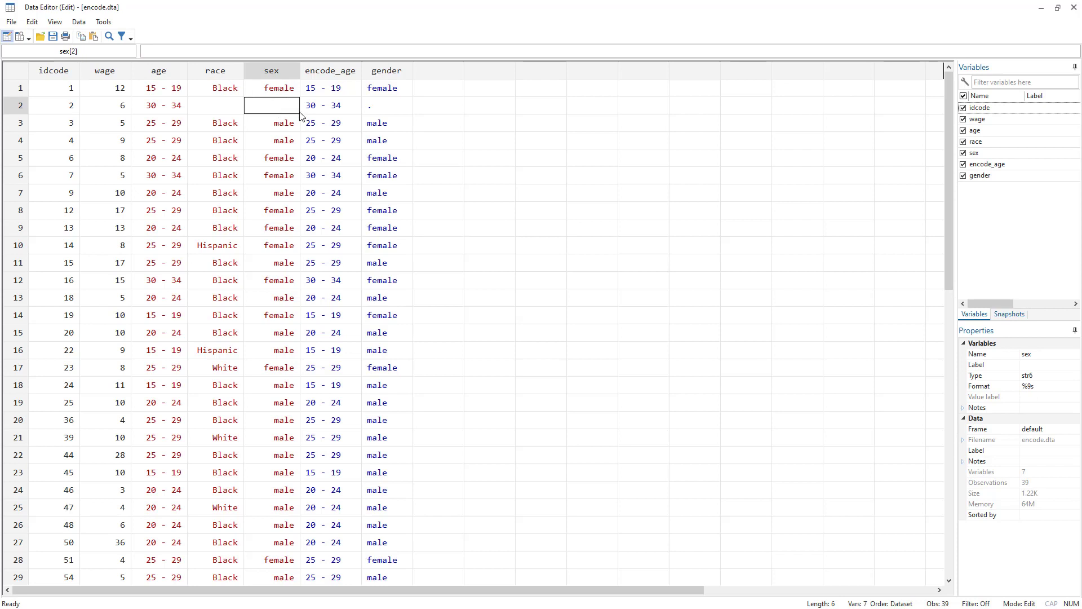
pyautogui.click(369, 109)
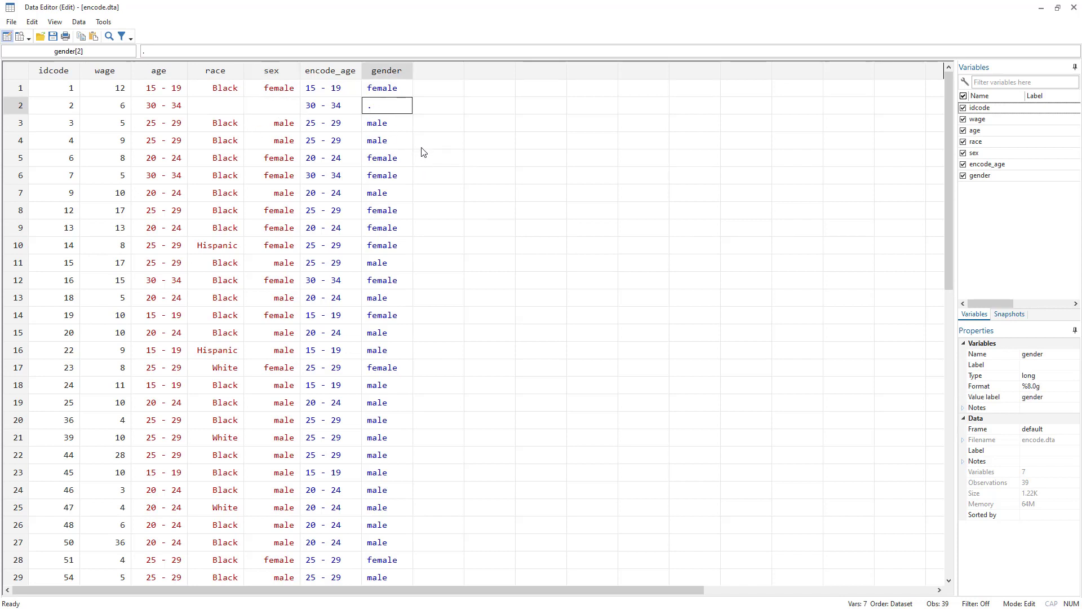
# Remove the variable gender from the dataset by executing only the do-file line "drop gender"
pyautogui.click(386, 90)
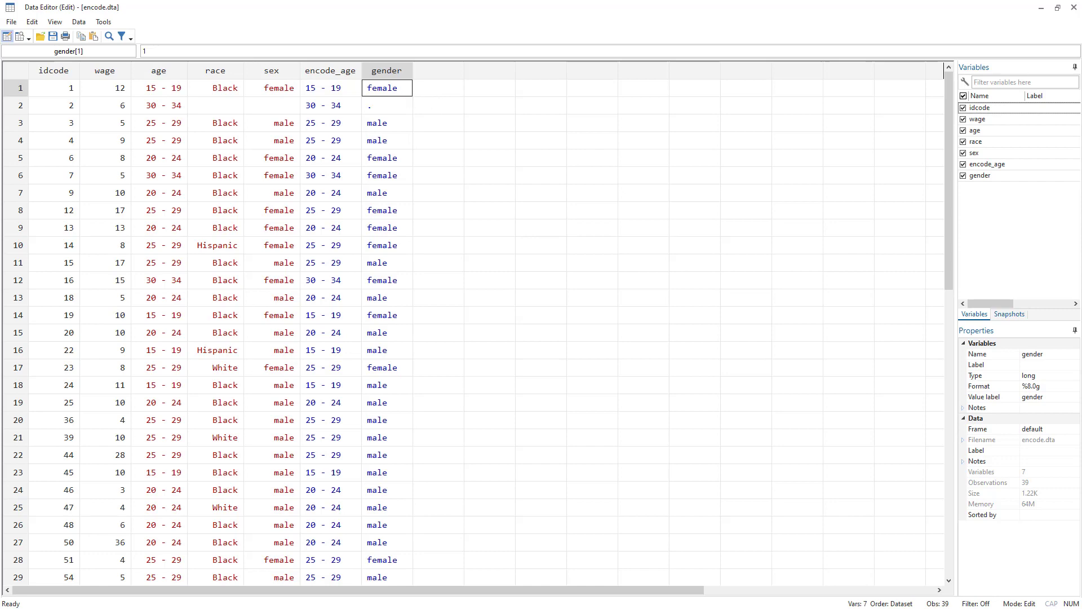
pyautogui.hotkey('alt', 'Tab')
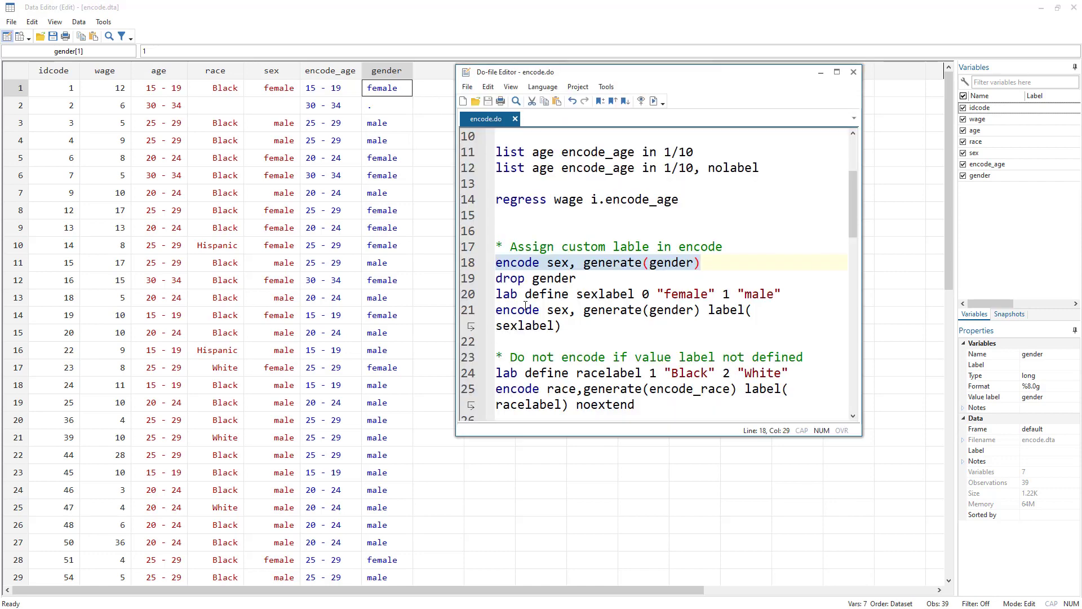
pyautogui.click(471, 282)
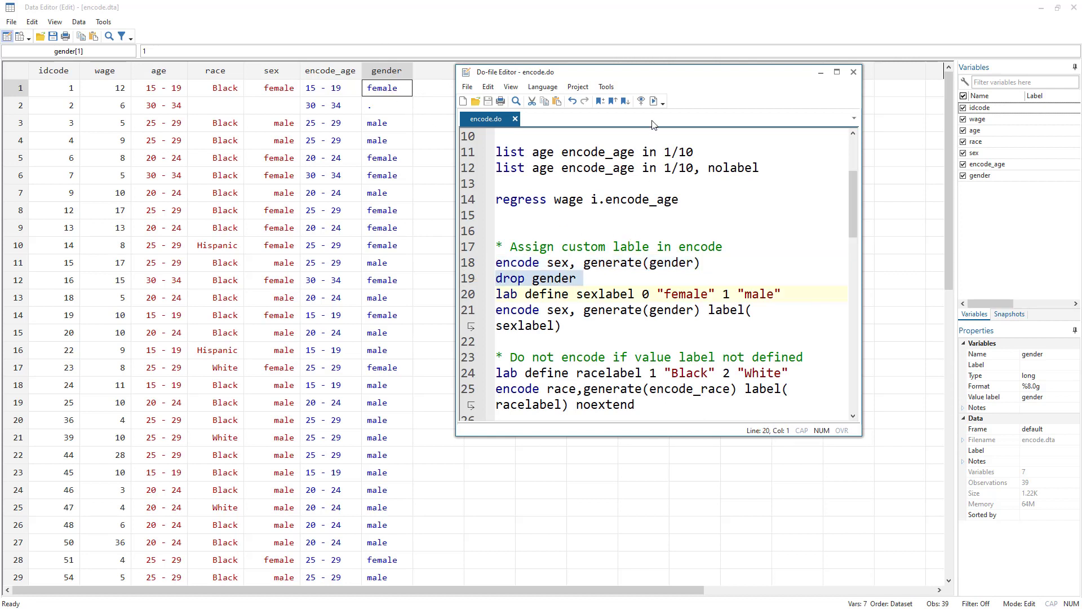
pyautogui.click(654, 101)
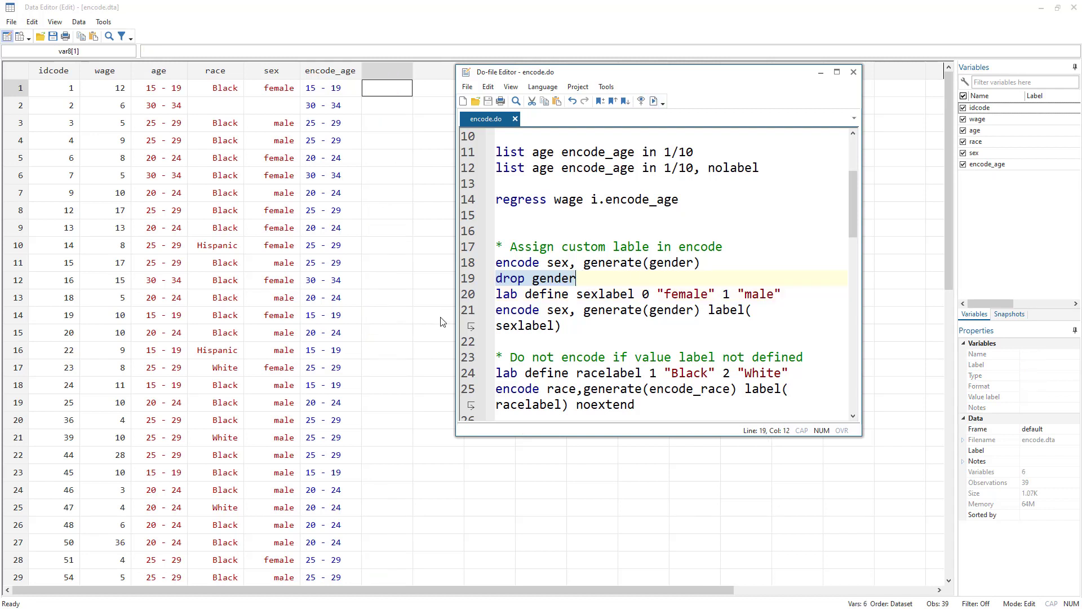
# Define the value label sexlabel with 0 "female" and 1 "male" by executing only its "lab define" line in the do-file
pyautogui.doubleClick(507, 296)
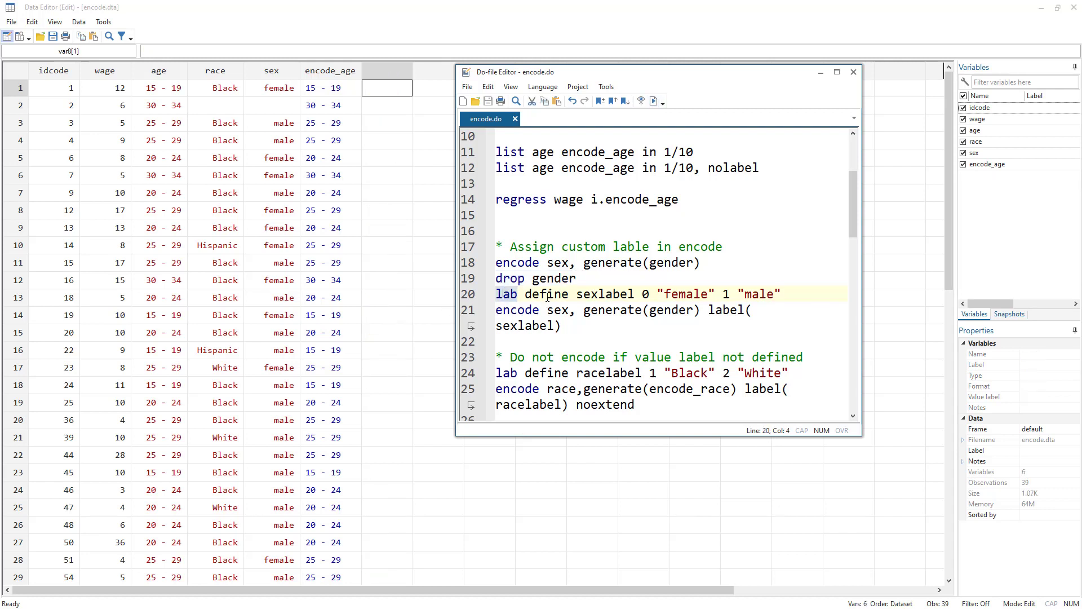
pyautogui.doubleClick(547, 295)
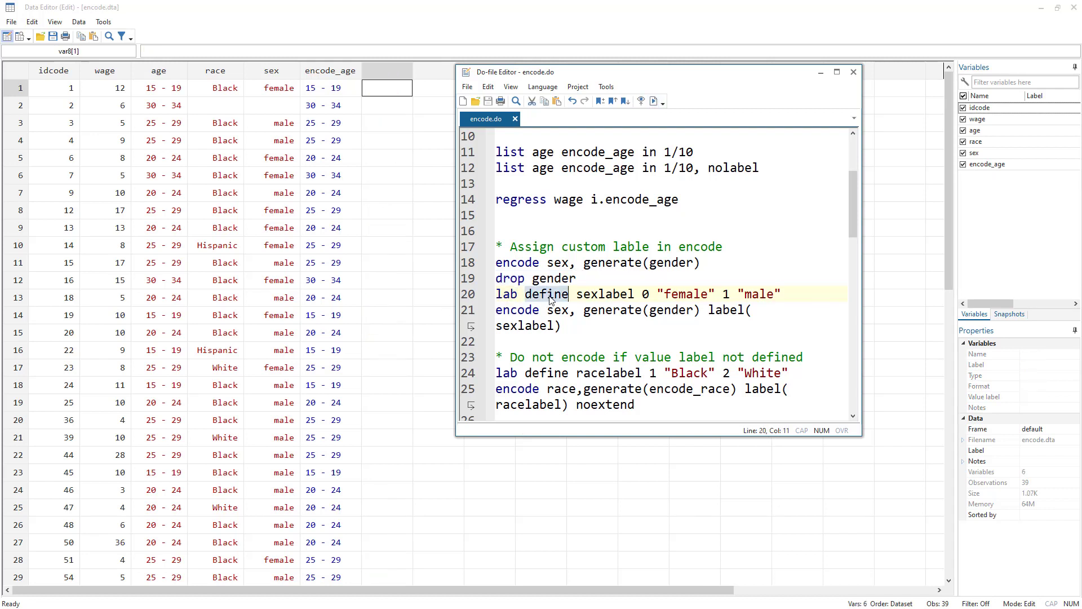
pyautogui.doubleClick(502, 295)
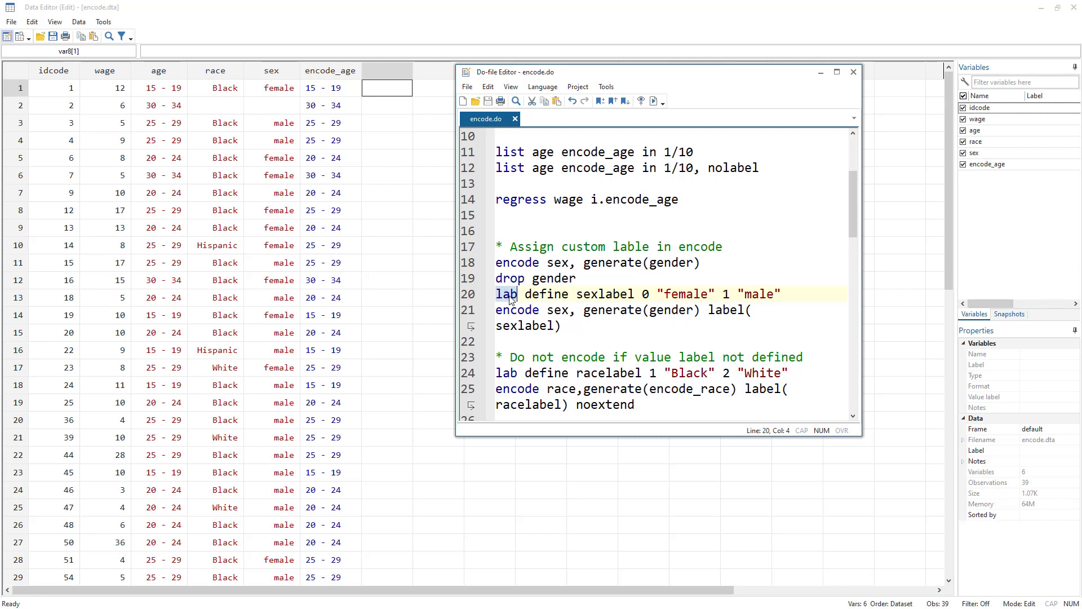
pyautogui.doubleClick(553, 298)
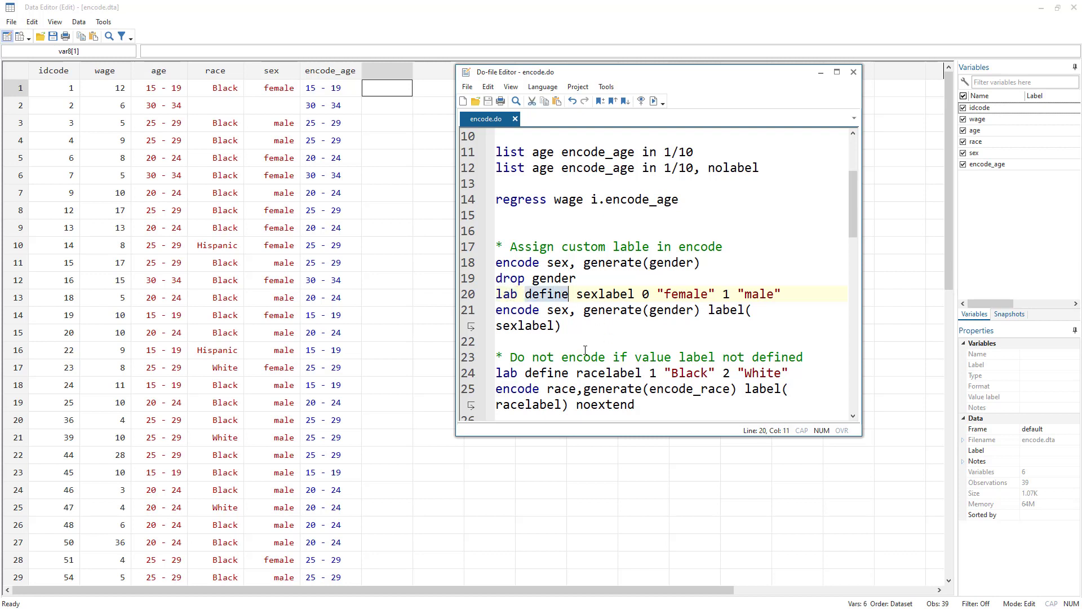
pyautogui.doubleClick(587, 294)
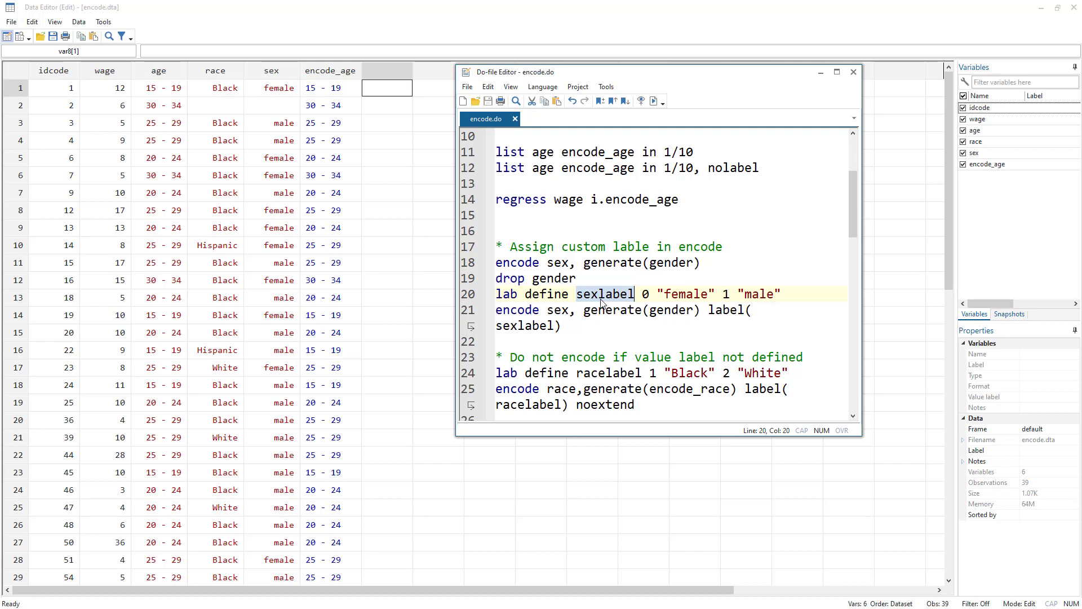
pyautogui.doubleClick(647, 293)
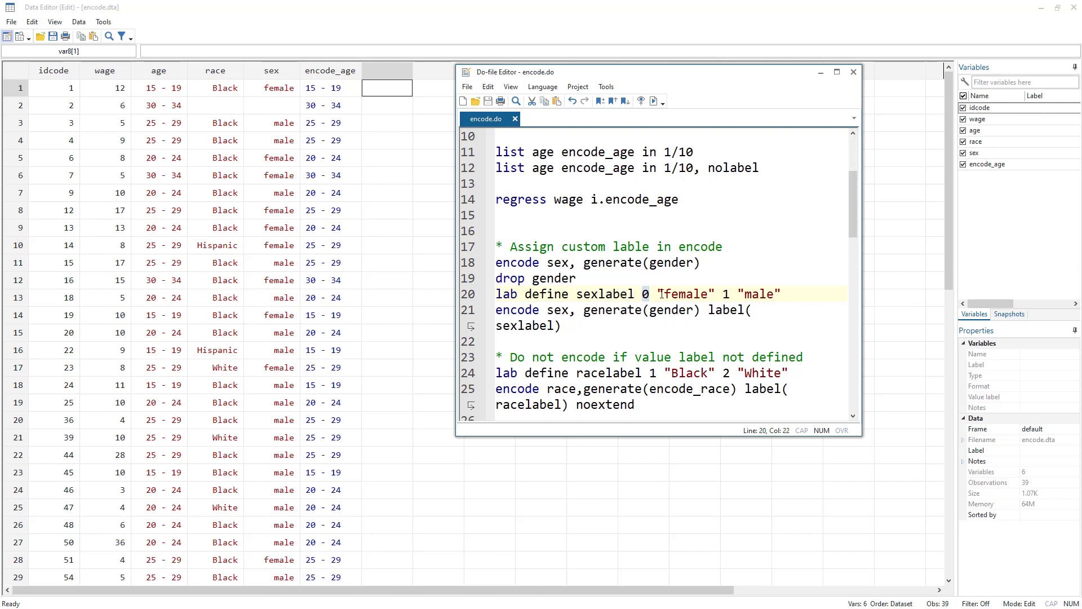
pyautogui.moveTo(658, 294); pyautogui.dragTo(788, 294)
pyautogui.doubleClick(726, 294)
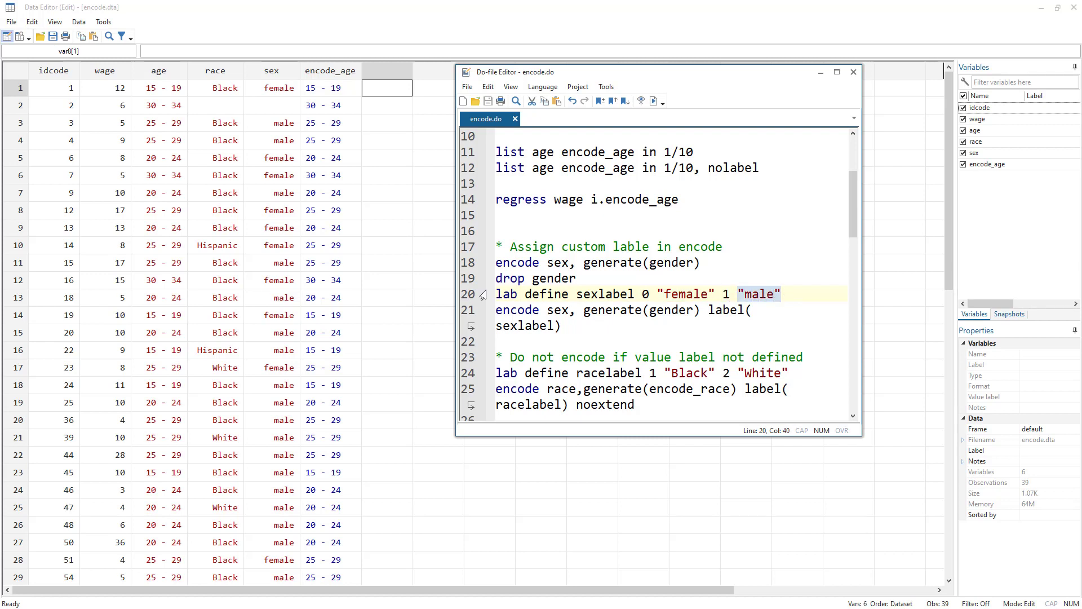
pyautogui.click(469, 296)
pyautogui.hotkey('shift', 'Left')
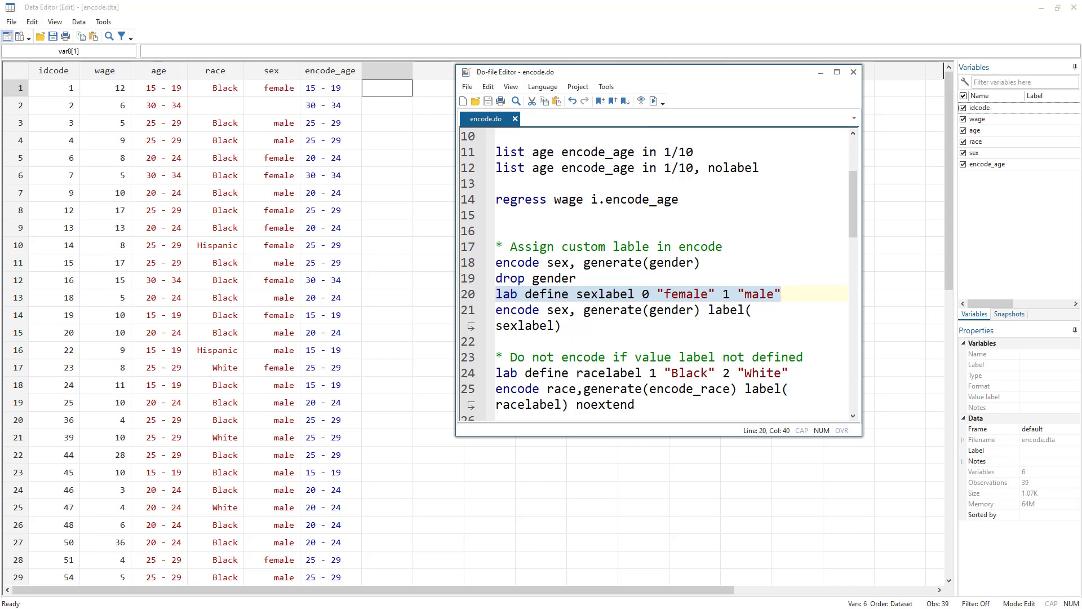
pyautogui.hotkey('ctrl', 'd')
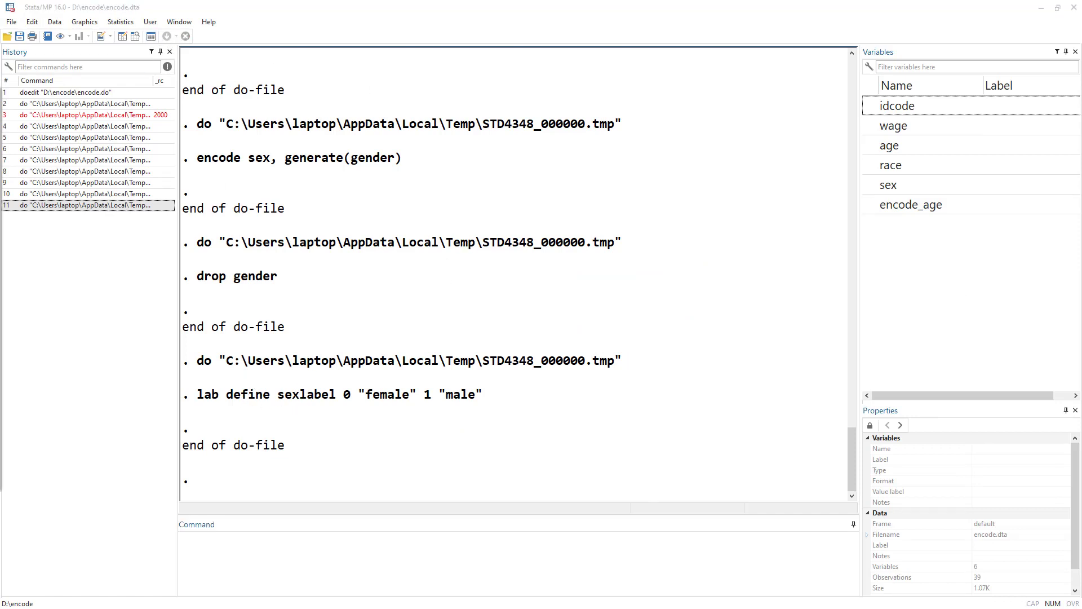
# Compare the codes stored in the gender and sexlabel value labels in the Variables Manager, and view which labels can be assigned to idcode
pyautogui.moveTo(182, 67); pyautogui.dragTo(286, 93)
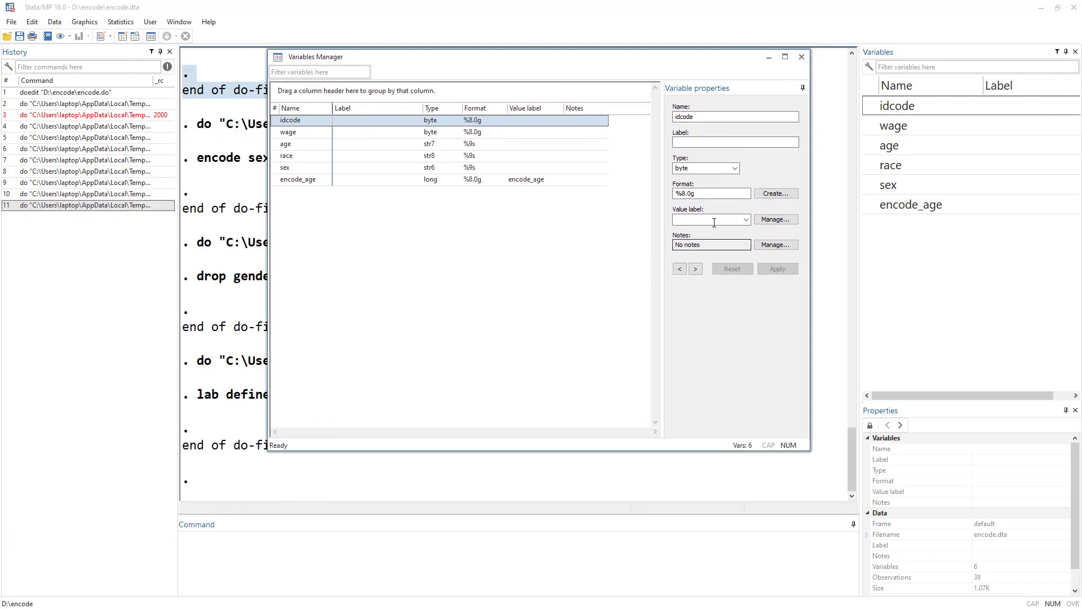
pyautogui.click(775, 220)
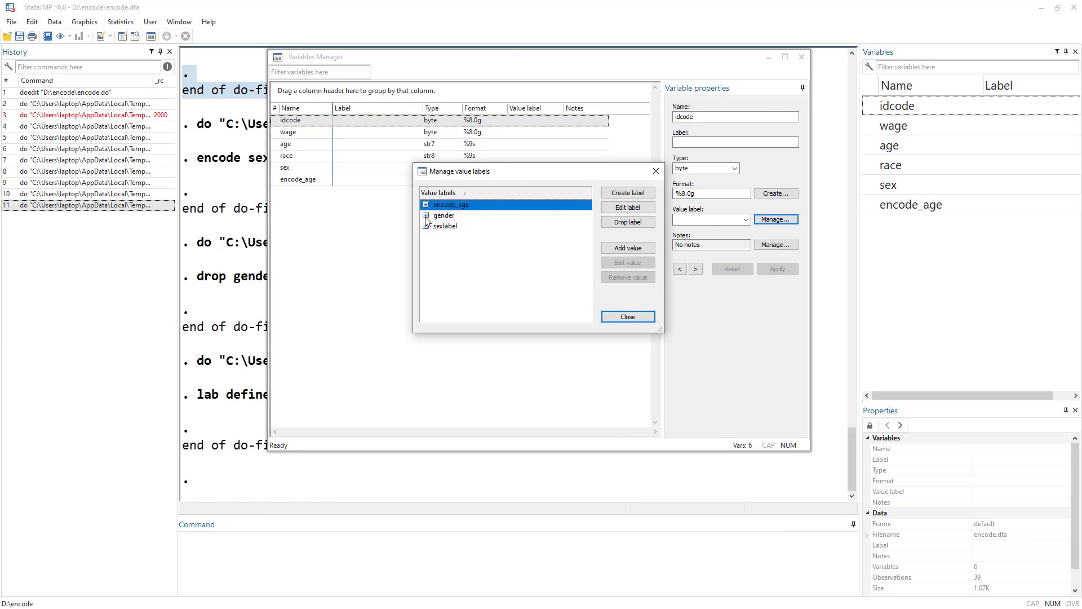
pyautogui.click(427, 216)
pyautogui.click(427, 247)
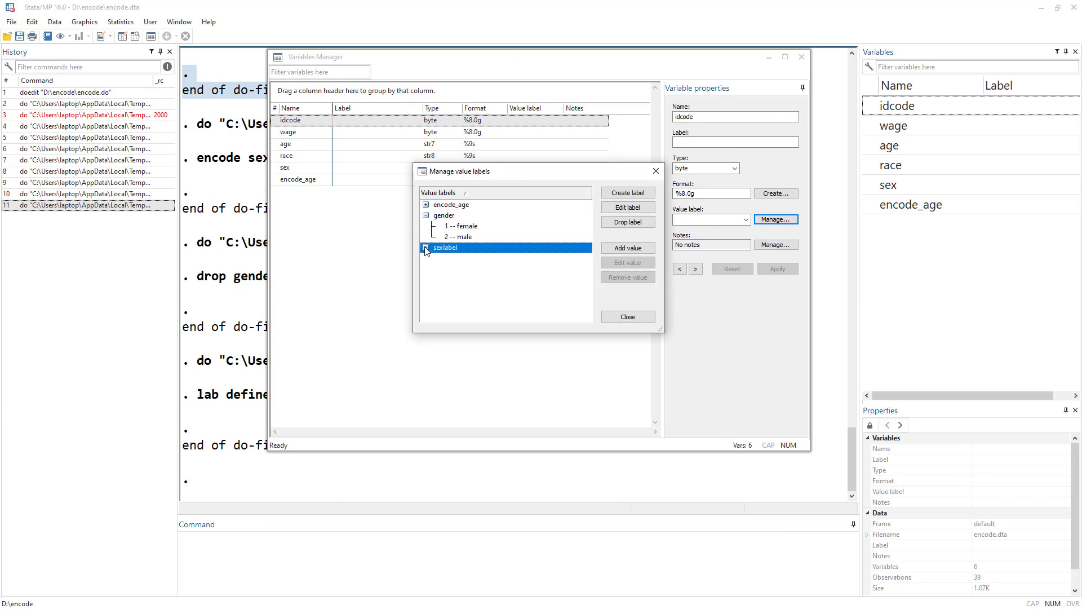
pyautogui.doubleClick(444, 217)
pyautogui.click(649, 188)
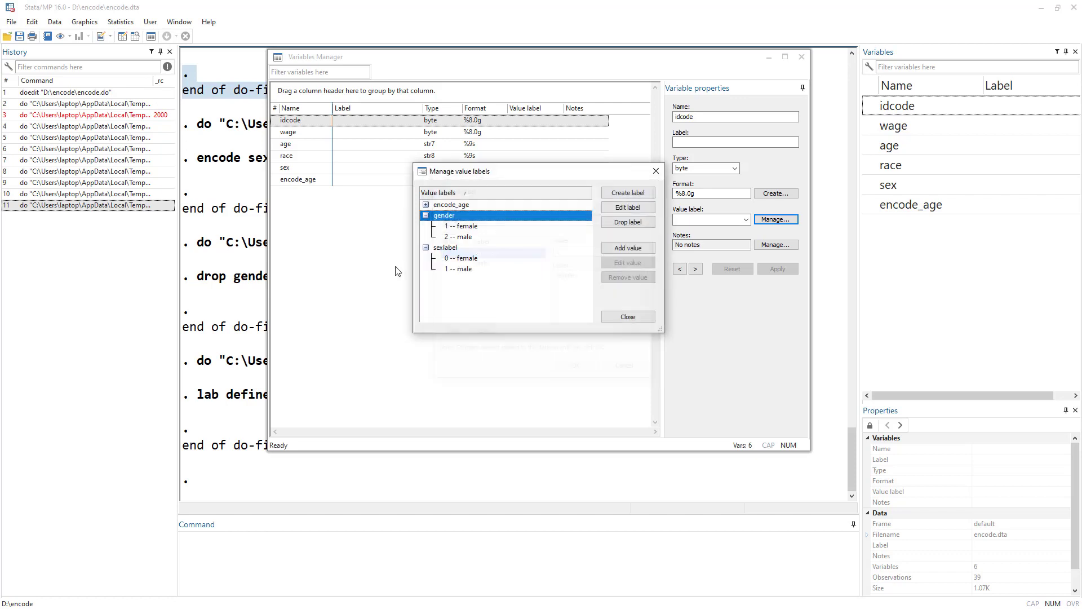
pyautogui.click(440, 251)
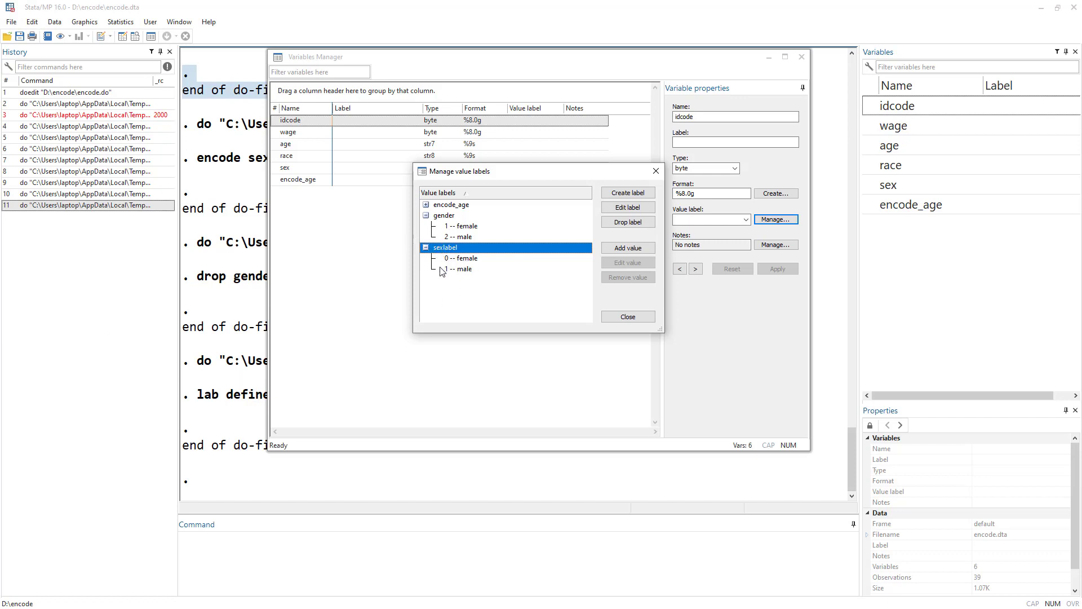
pyautogui.click(656, 171)
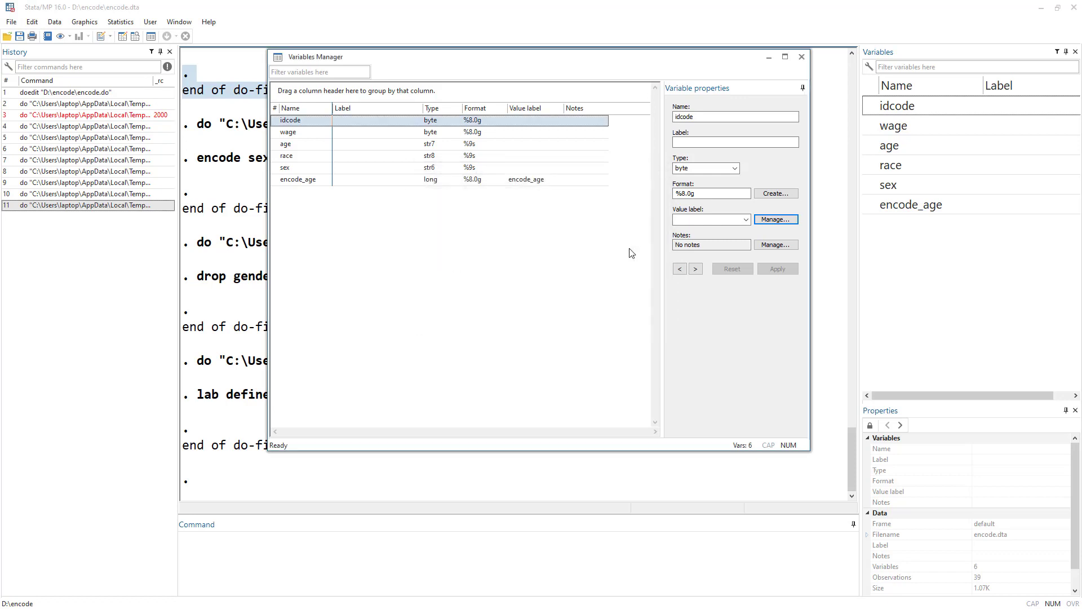
pyautogui.click(746, 219)
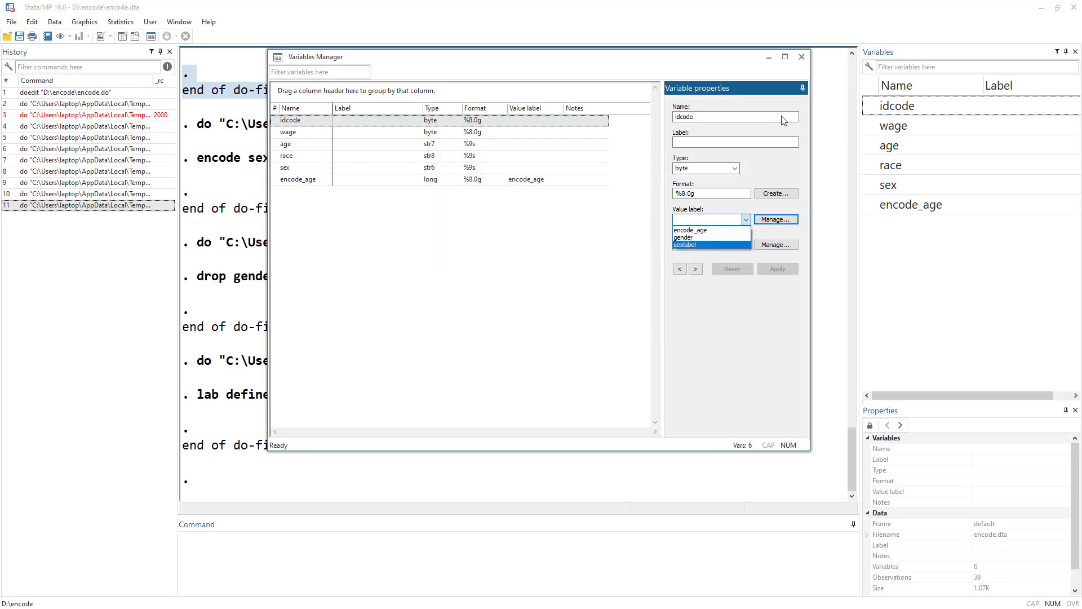
pyautogui.click(805, 57)
pyautogui.click(801, 56)
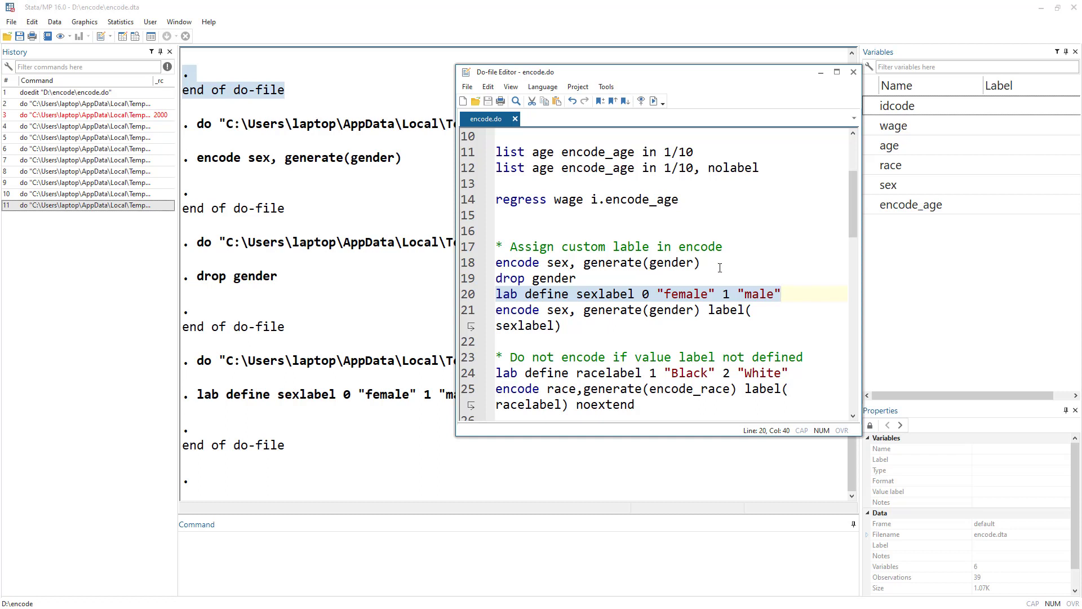
# Encode sex into gender with the custom label by executing only the do-file line "encode sex, generate(gender) label(sexlabel)"
pyautogui.moveTo(720, 267); pyautogui.dragTo(491, 263)
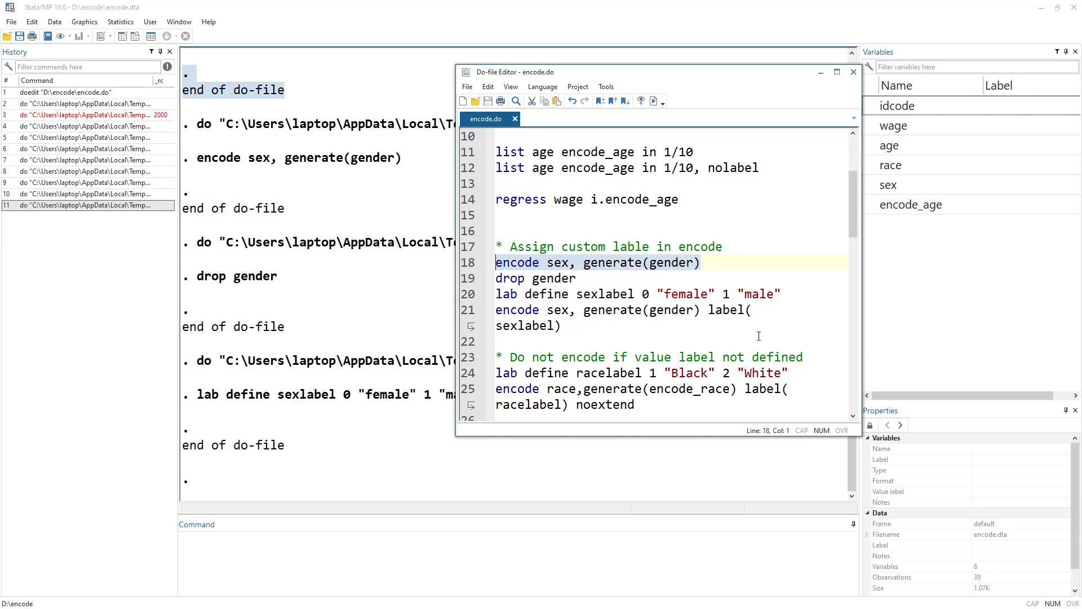
pyautogui.click(723, 312)
pyautogui.moveTo(712, 312)
pyautogui.mouseDown()
pyautogui.moveTo(761, 312)
pyautogui.moveTo(699, 319)
pyautogui.mouseUp()
pyautogui.doubleClick(519, 329)
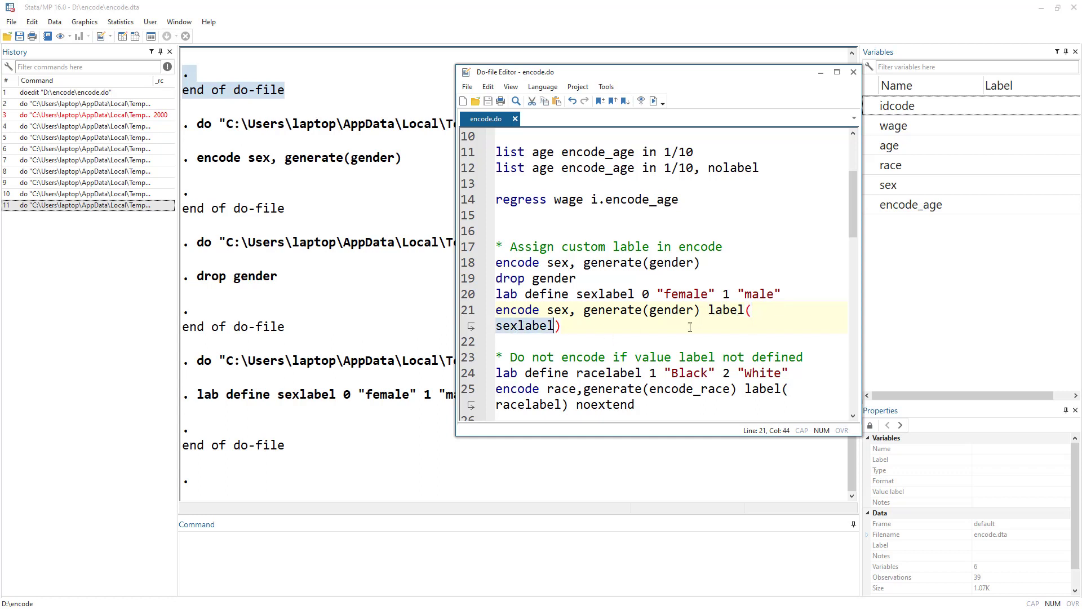
pyautogui.doubleClick(607, 294)
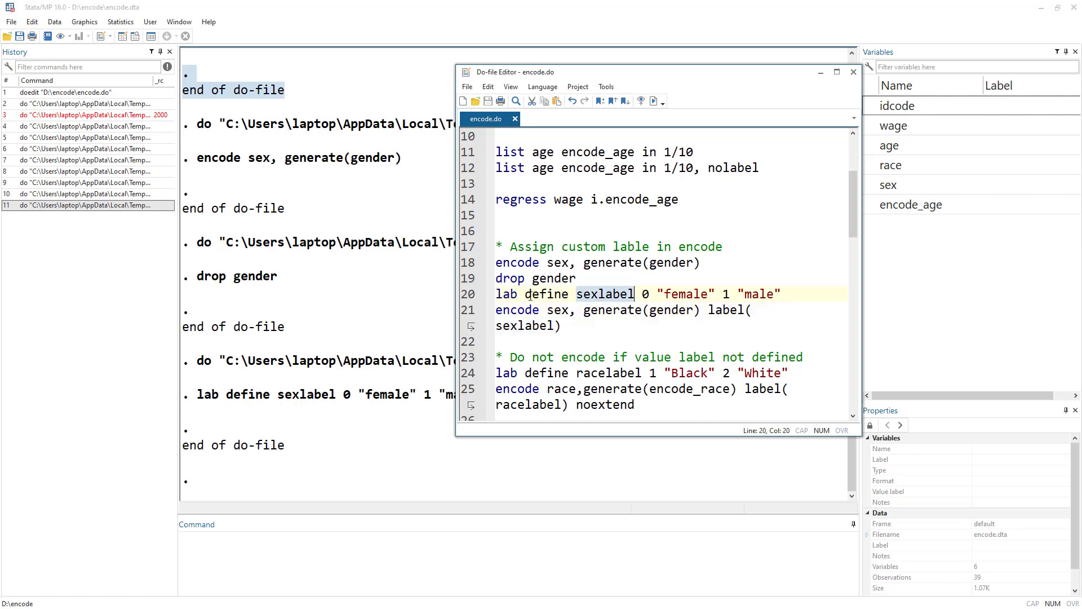
pyautogui.tripleClick(552, 326)
pyautogui.hotkey('ctrl', 'd')
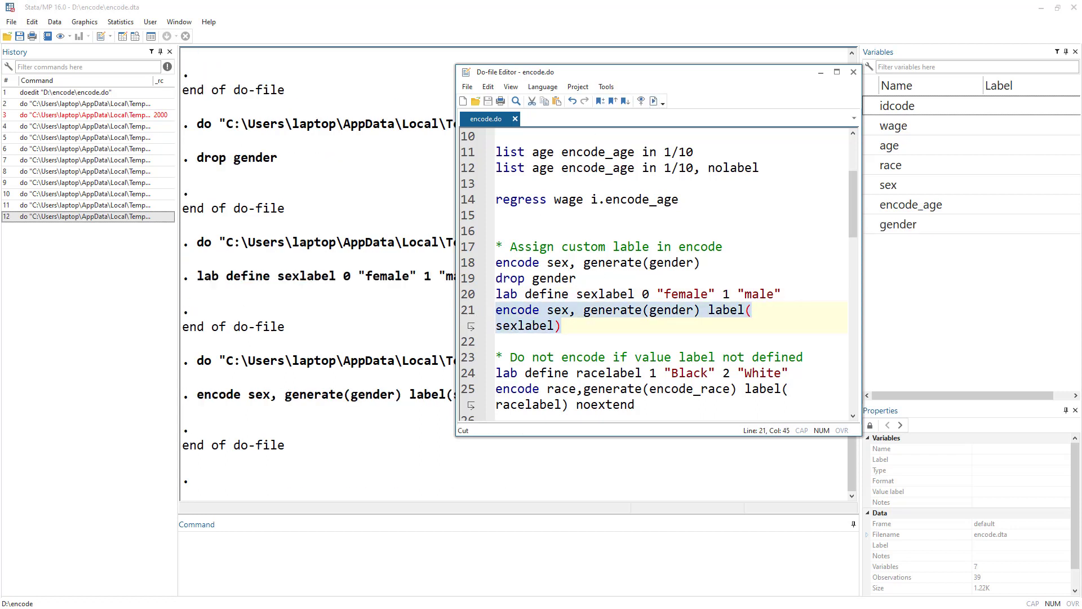
# Check in the Data Editor which numeric codes the sexlabel-based gender variable uses for female and male, and return to the do-file
pyautogui.hotkey('ctrl', '1')
pyautogui.hotkey('ctrl', '8')
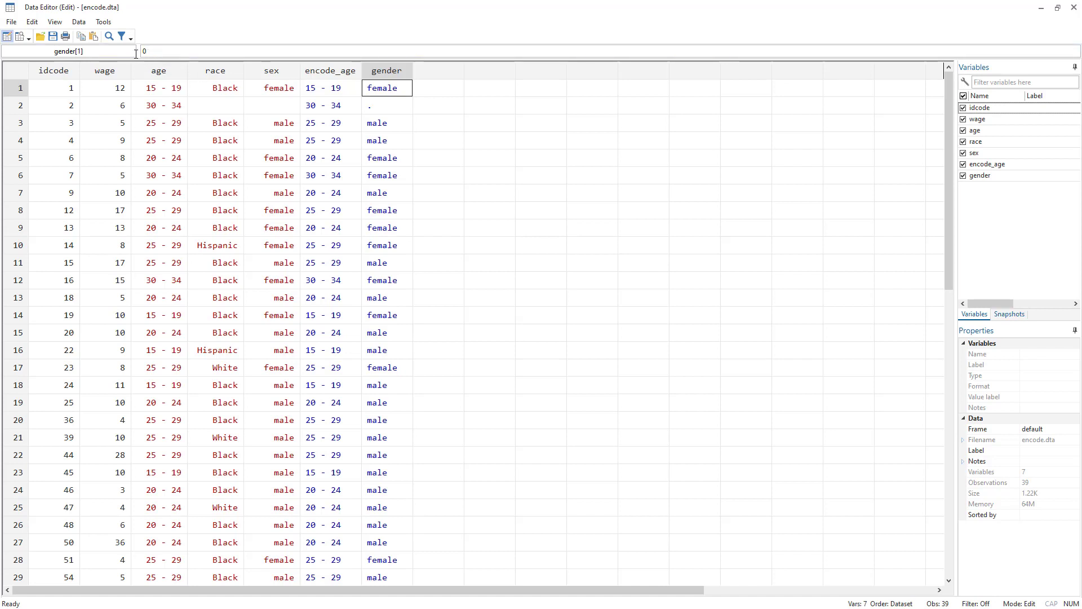
pyautogui.click(375, 125)
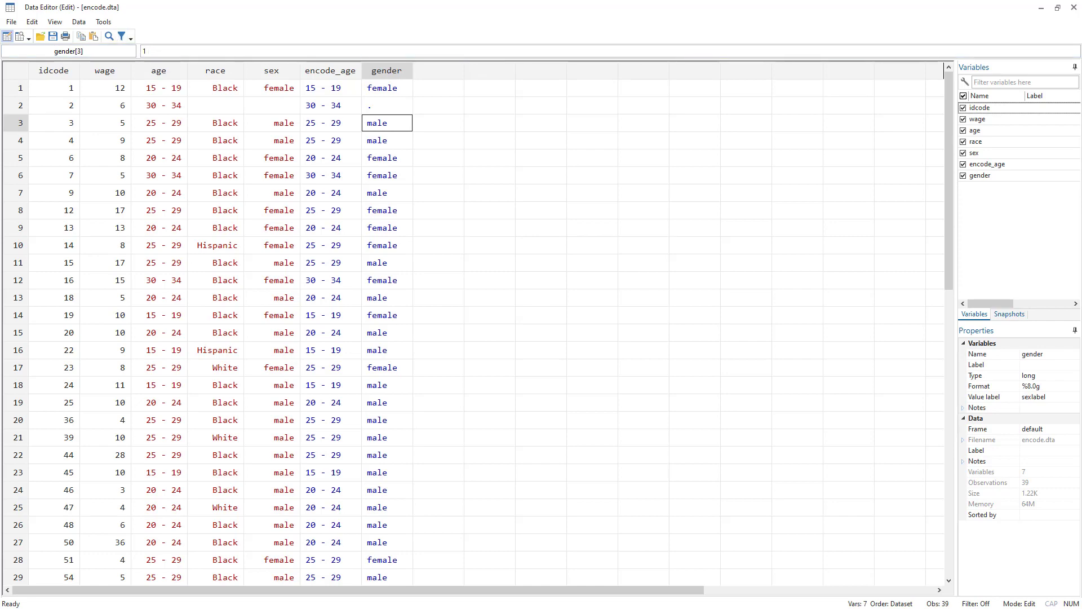
pyautogui.hotkey('alt', 'Tab')
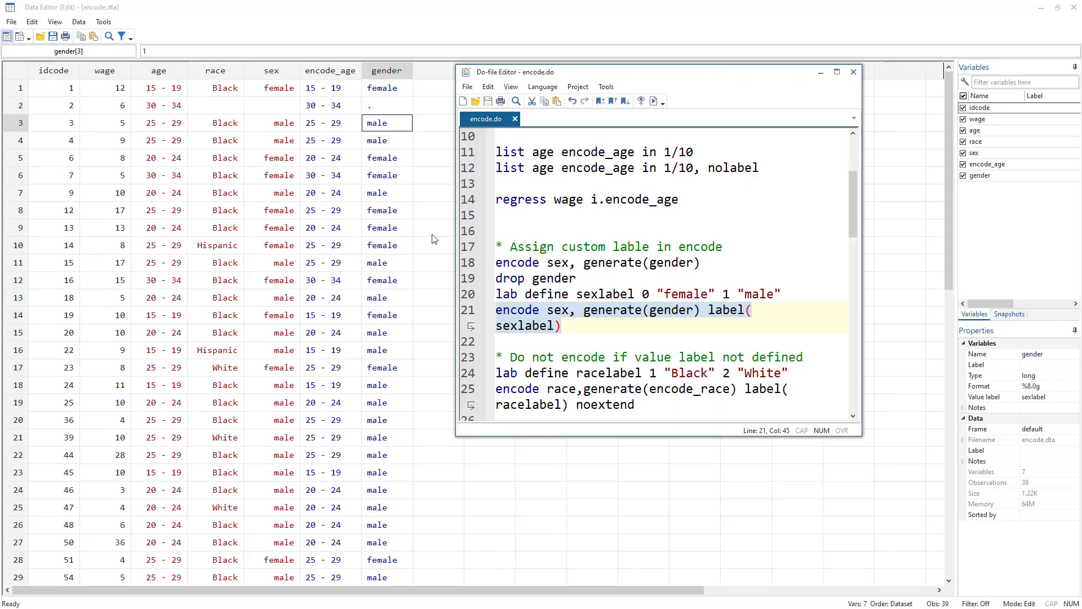
pyautogui.scroll(-2, 600, 242)
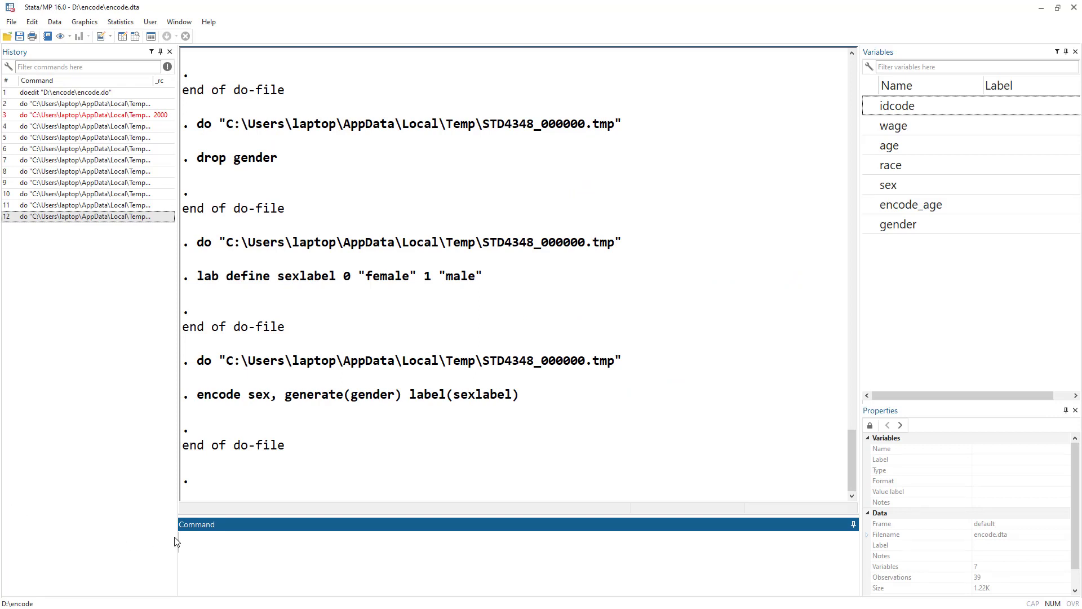
# Tabulate race with the command "tab race" and examine the categories it contains
pyautogui.write('tab race')
pyautogui.press('Return')
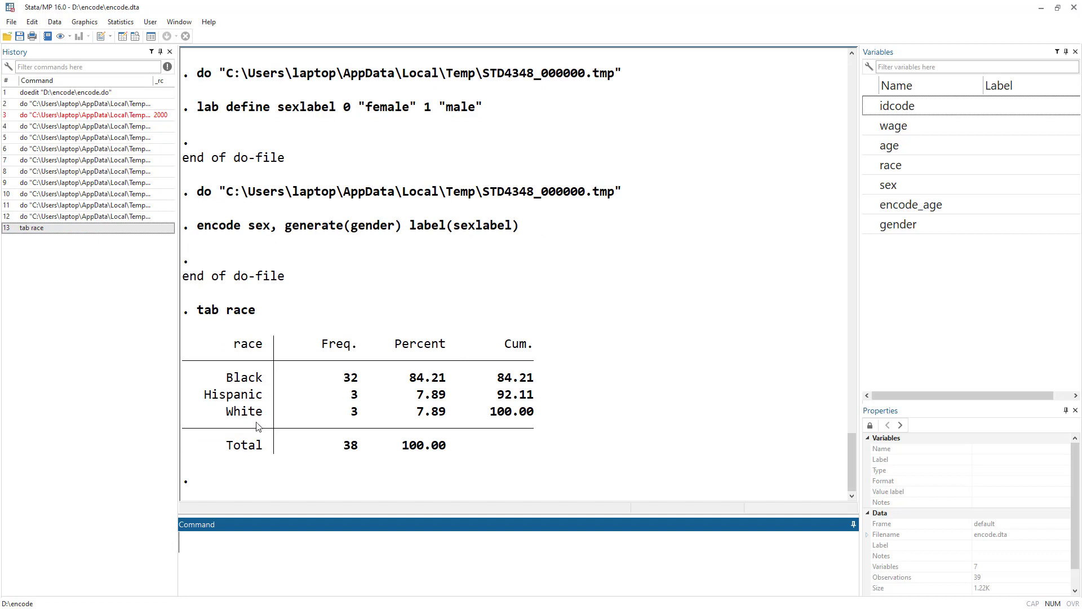
pyautogui.moveTo(227, 379); pyautogui.dragTo(257, 387)
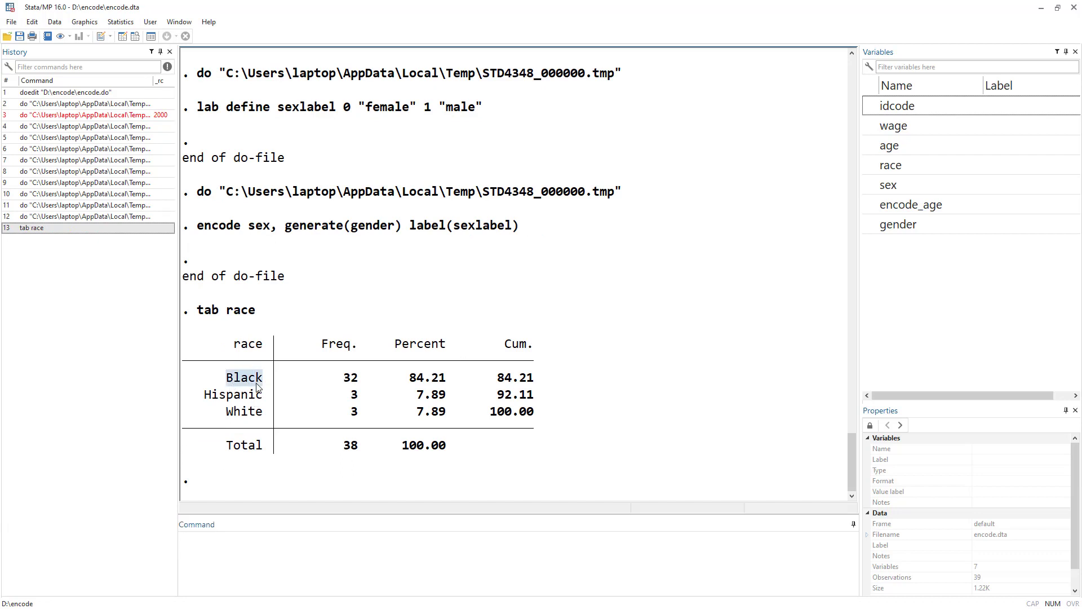
pyautogui.click(227, 398)
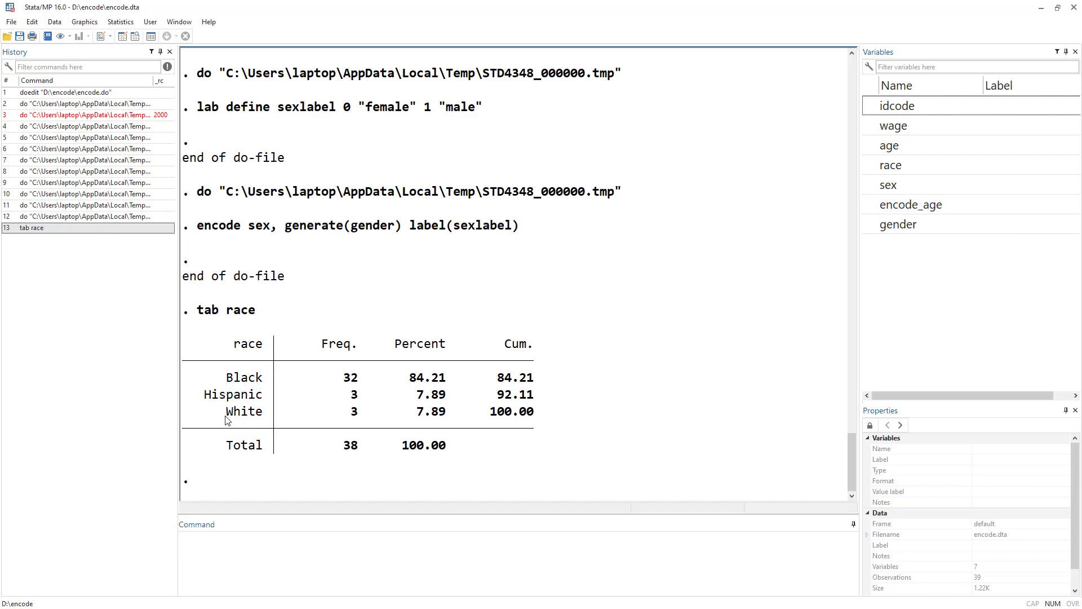
pyautogui.moveTo(226, 420); pyautogui.dragTo(248, 420)
# Review the racelabel definition in the do-file, checking which race categories are given the codes 1 and 2
pyautogui.hotkey('alt', 'Tab')
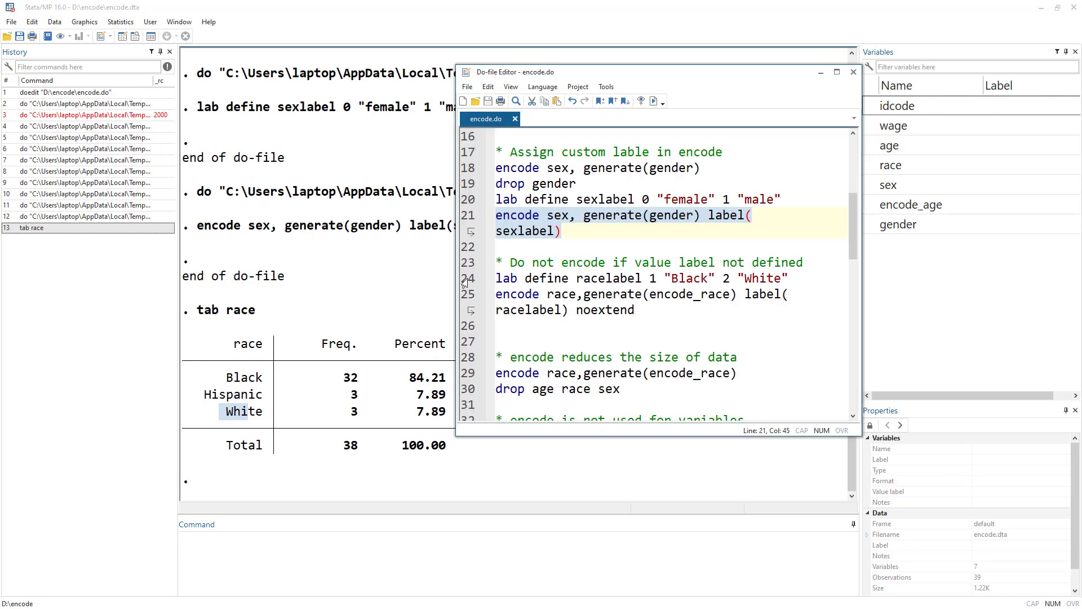
pyautogui.click(653, 282)
pyautogui.doubleClick(690, 278)
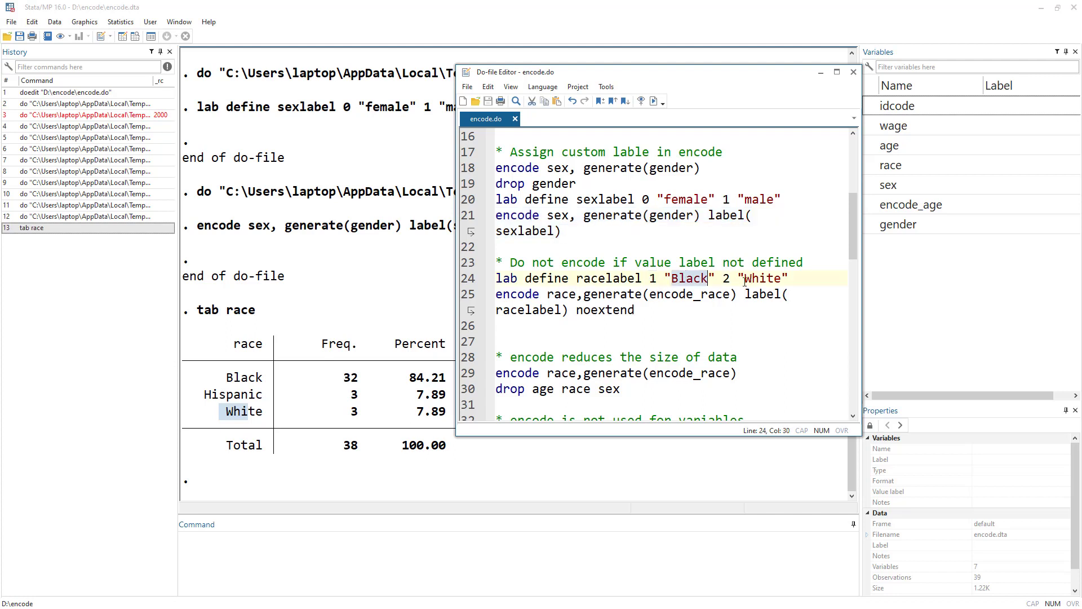
pyautogui.doubleClick(727, 278)
pyautogui.doubleClick(762, 279)
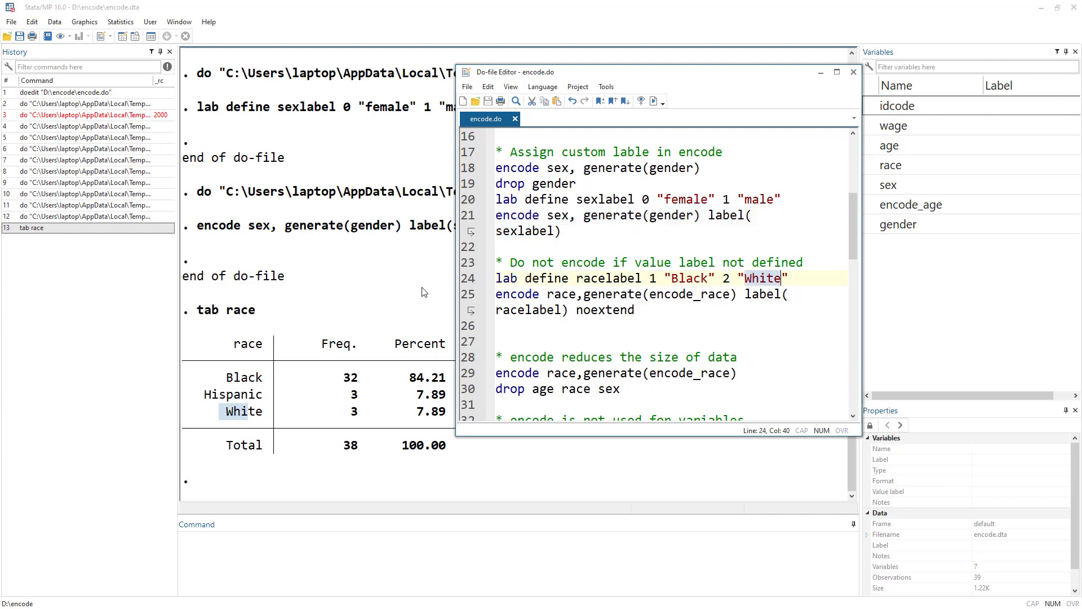
# Define racelabel as 1 "Black" 2 "White" from the do-file and try to encode race into encode_race with label(racelabel) noextend
pyautogui.click(459, 285)
pyautogui.click(653, 101)
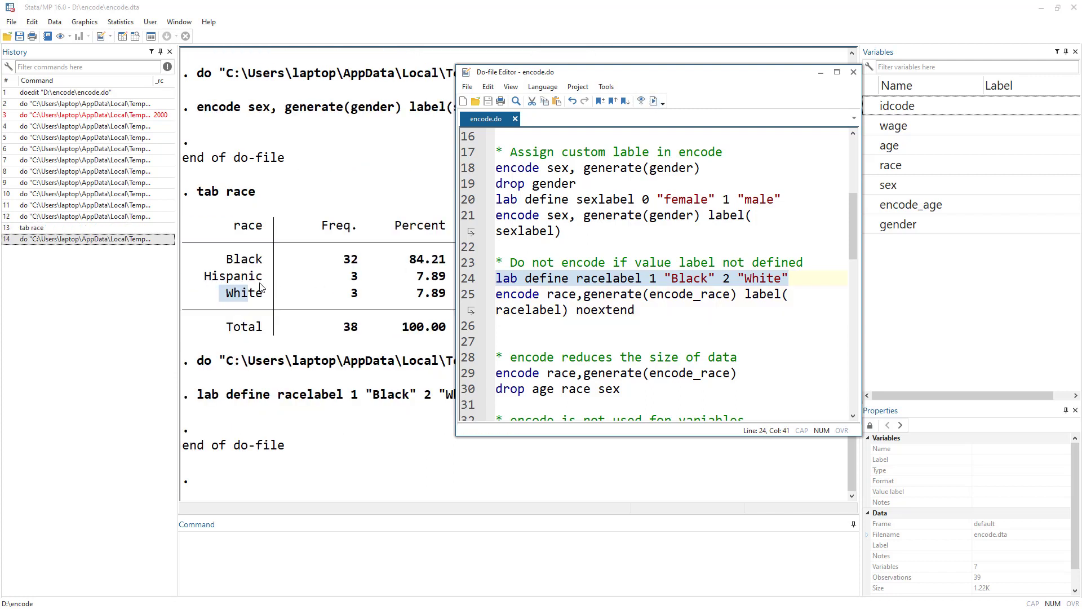
pyautogui.doubleClick(496, 294)
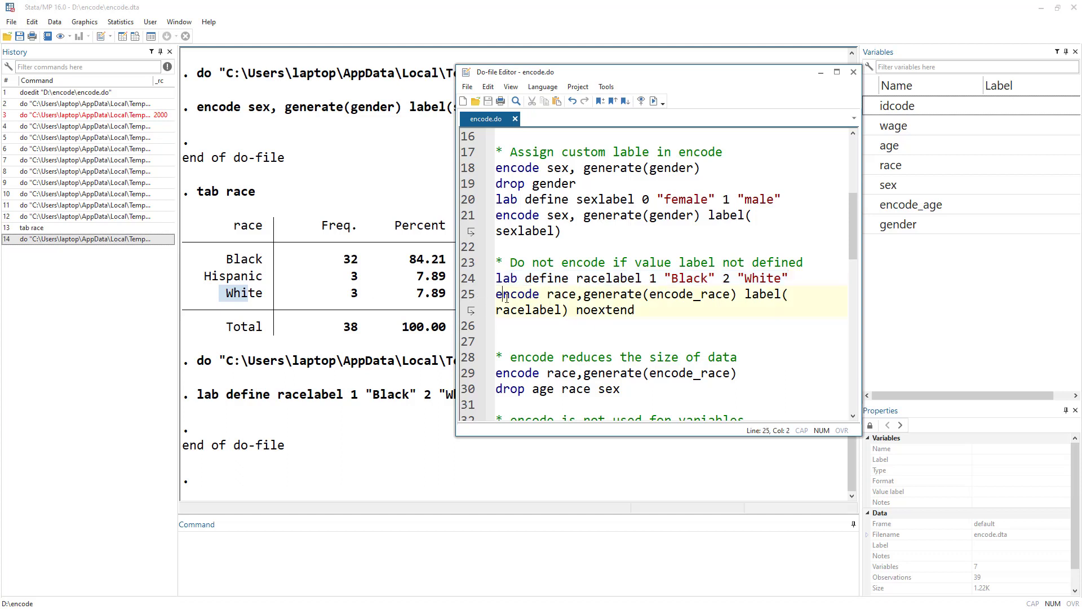
pyautogui.doubleClick(562, 296)
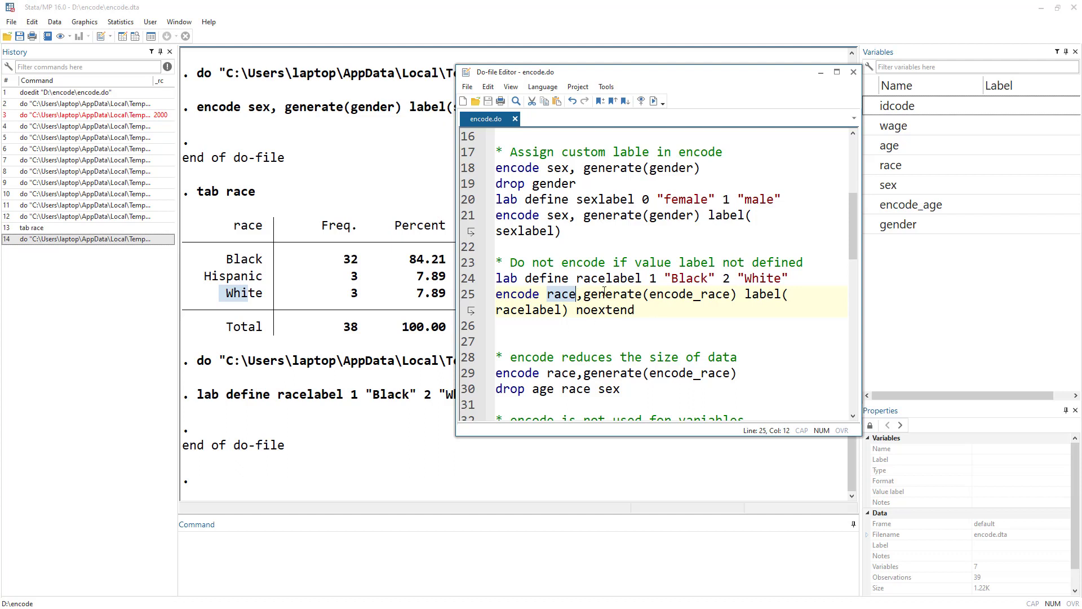
pyautogui.doubleClick(676, 297)
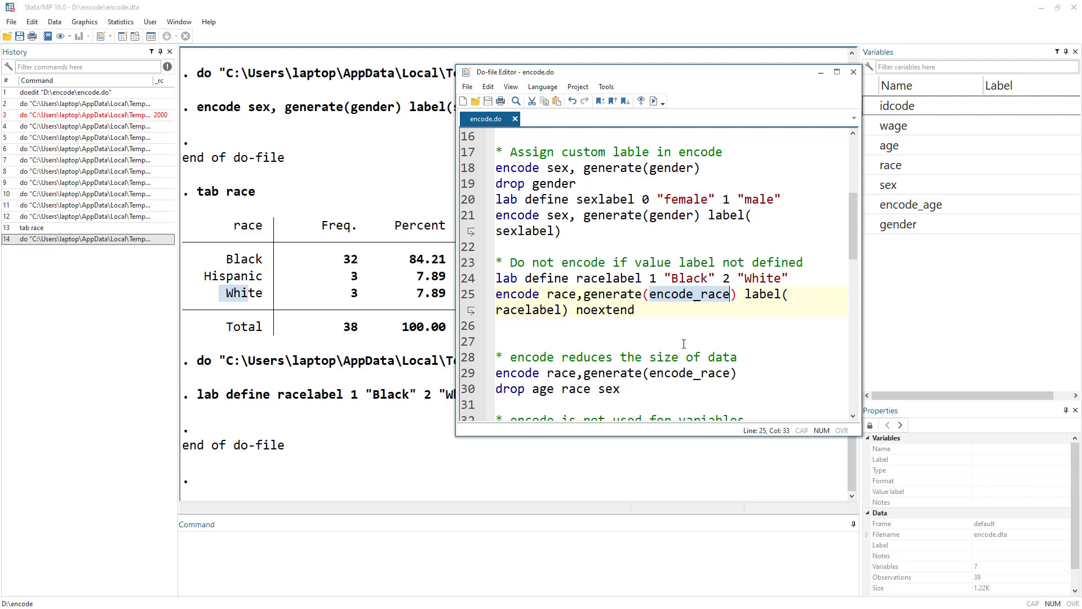
pyautogui.moveTo(743, 294); pyautogui.dragTo(635, 310)
pyautogui.doubleClick(608, 278)
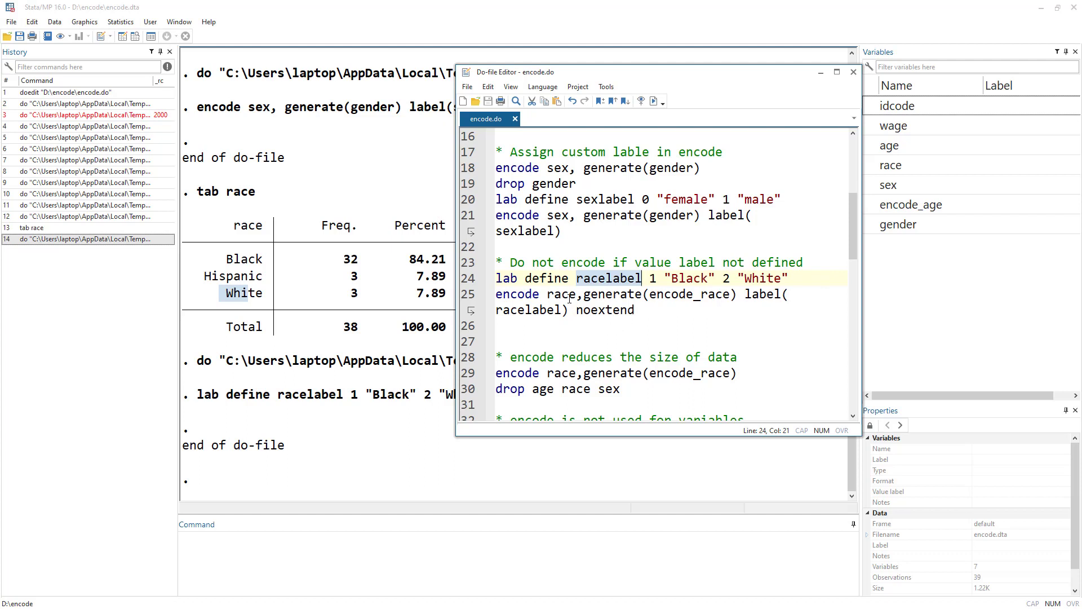
pyautogui.doubleClick(599, 311)
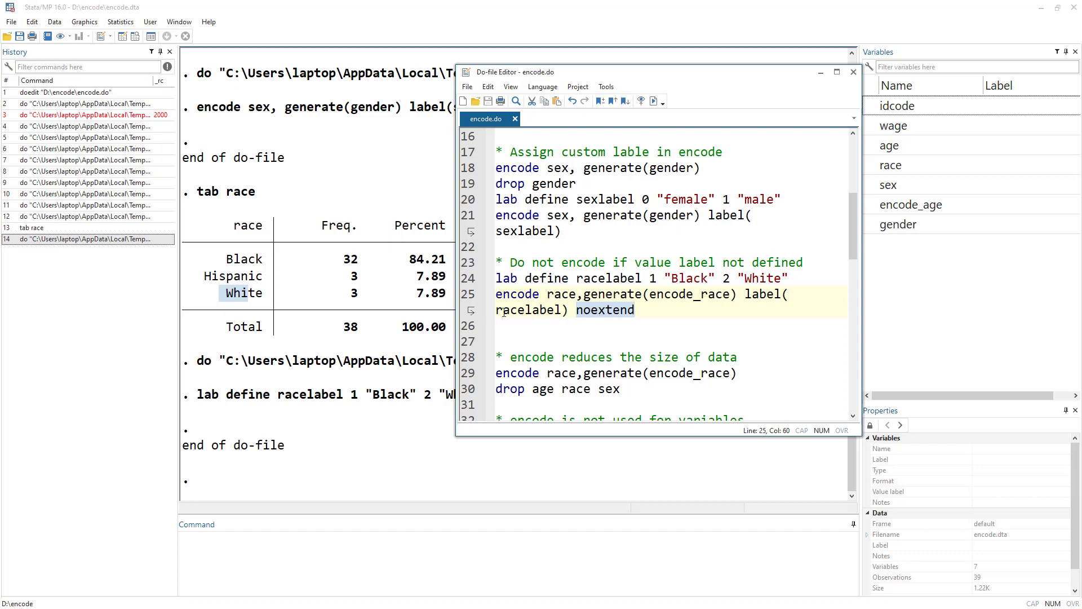
pyautogui.click(464, 290)
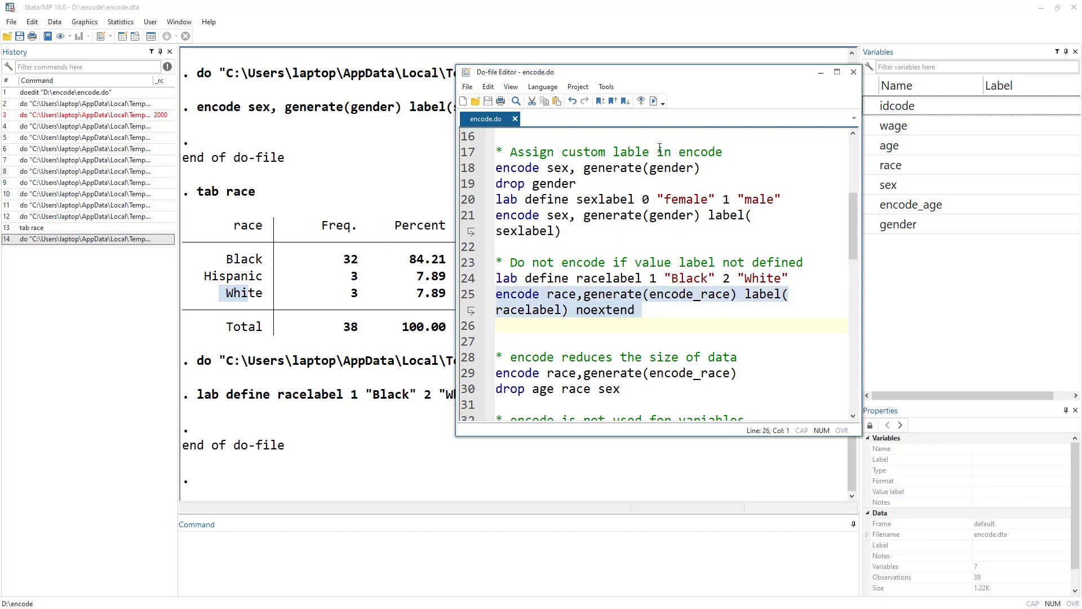
pyautogui.click(654, 101)
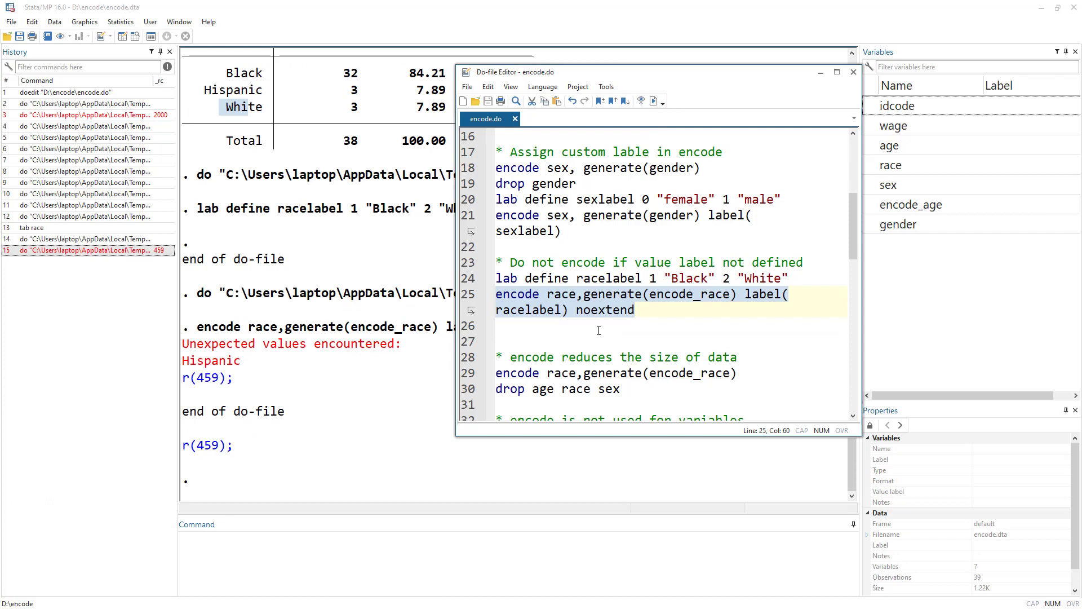
# Compare the encode output with the racelabel definition and noextend option, and check the dataset's size in its properties
pyautogui.click(525, 263)
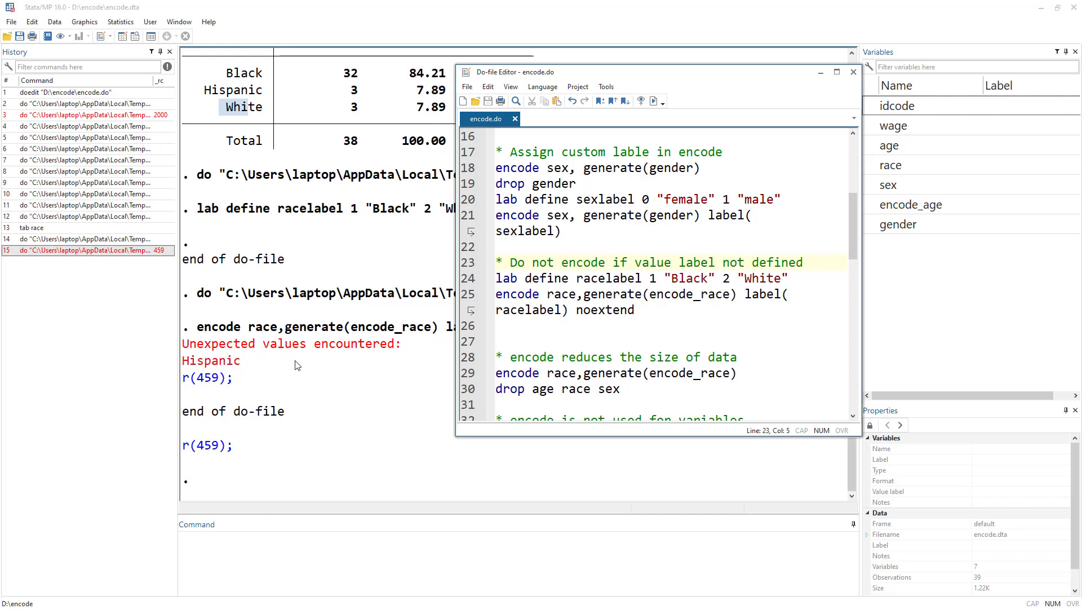
pyautogui.click(469, 285)
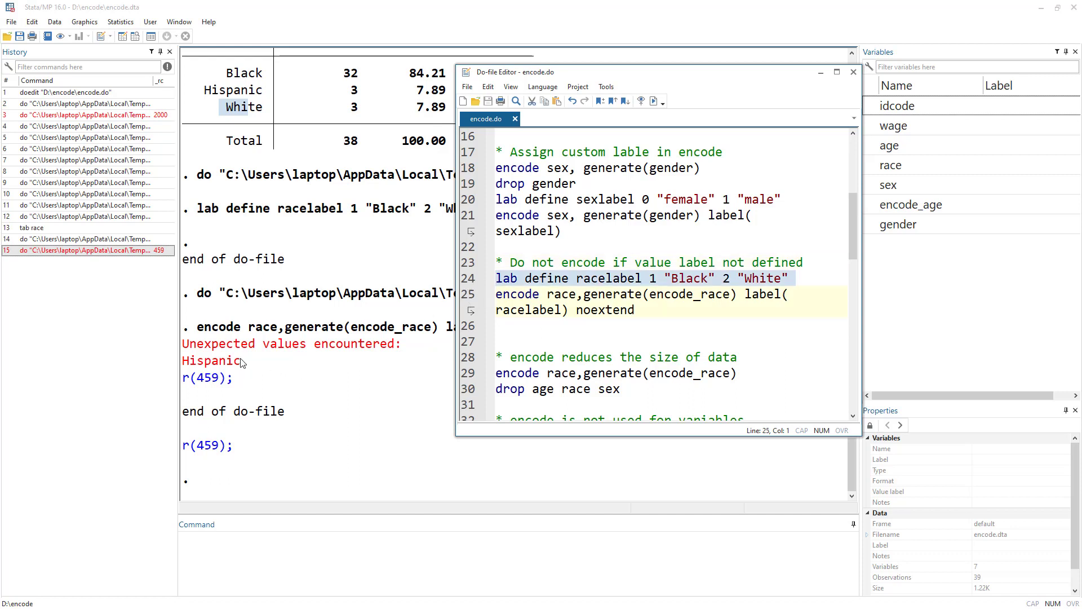
pyautogui.doubleClick(604, 310)
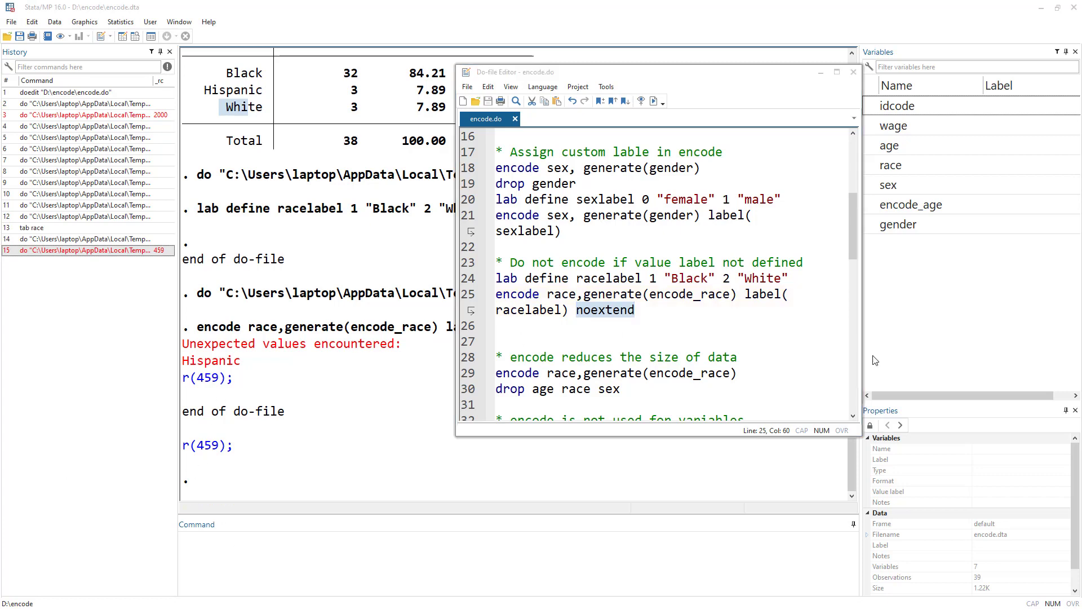
pyautogui.scroll(-2, 556, 325)
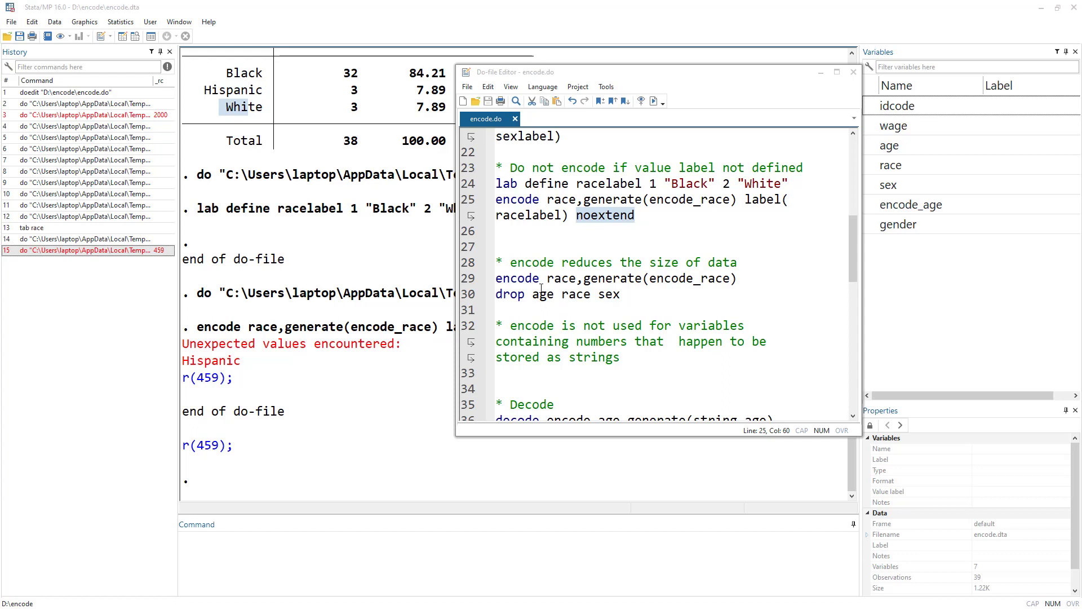
pyautogui.moveTo(510, 263); pyautogui.dragTo(739, 264)
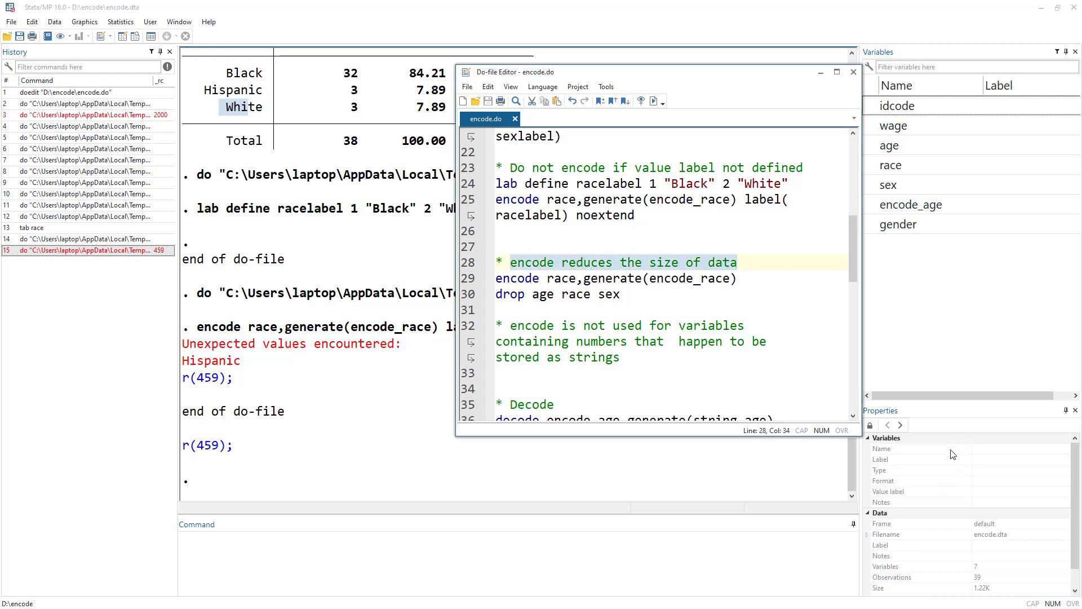
pyautogui.scroll(-1, 947, 468)
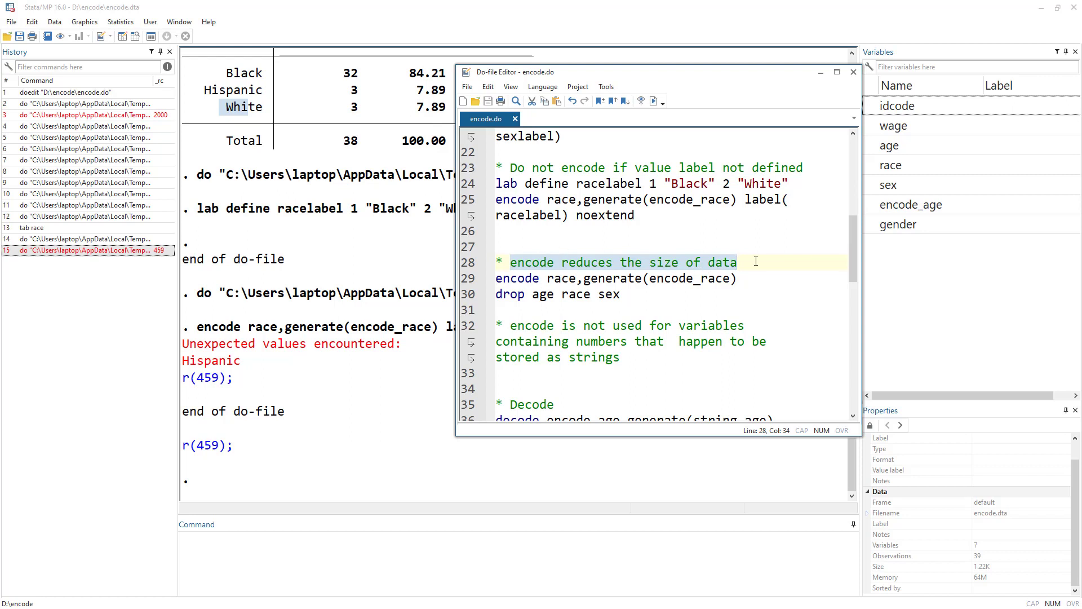
# Encode race without a custom label by executing only the do-file line "encode race,generate(encode_race)"
pyautogui.click(462, 279)
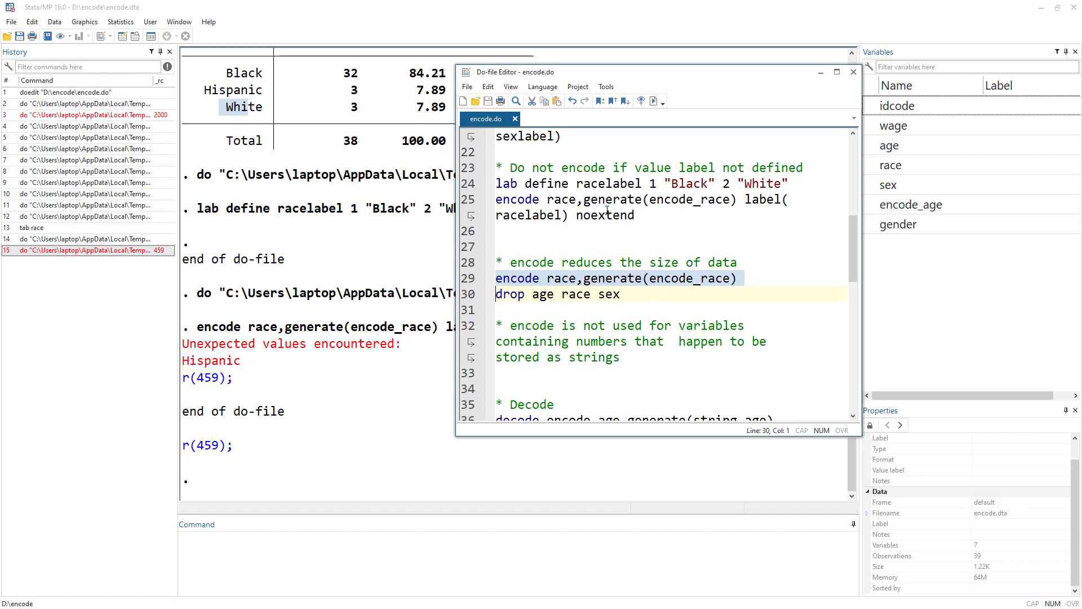
pyautogui.scroll(5, 620, 229)
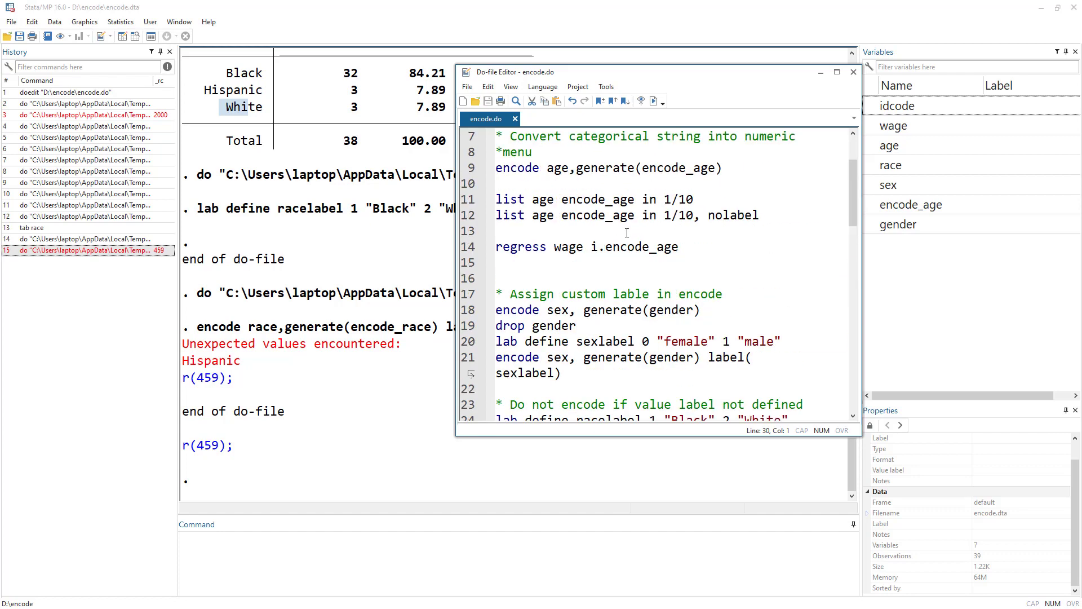
pyautogui.scroll(2, 617, 237)
pyautogui.scroll(-2, 608, 318)
pyautogui.scroll(-4, 589, 317)
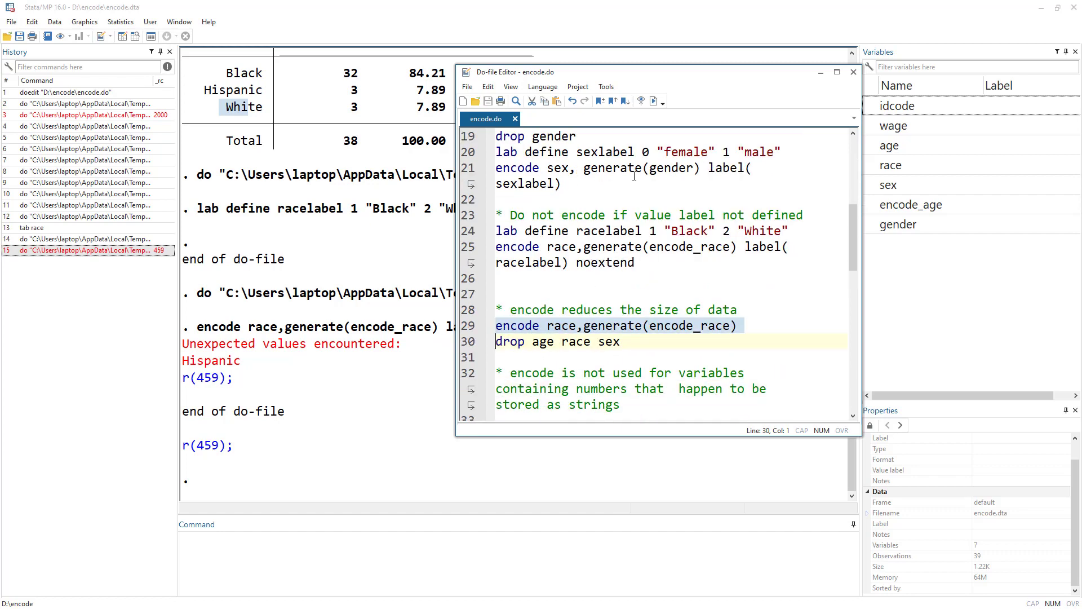
# Inspect the string columns age, race and sex in the Data Editor and remove them by executing the do-file line "drop age race sex"
pyautogui.click(467, 343)
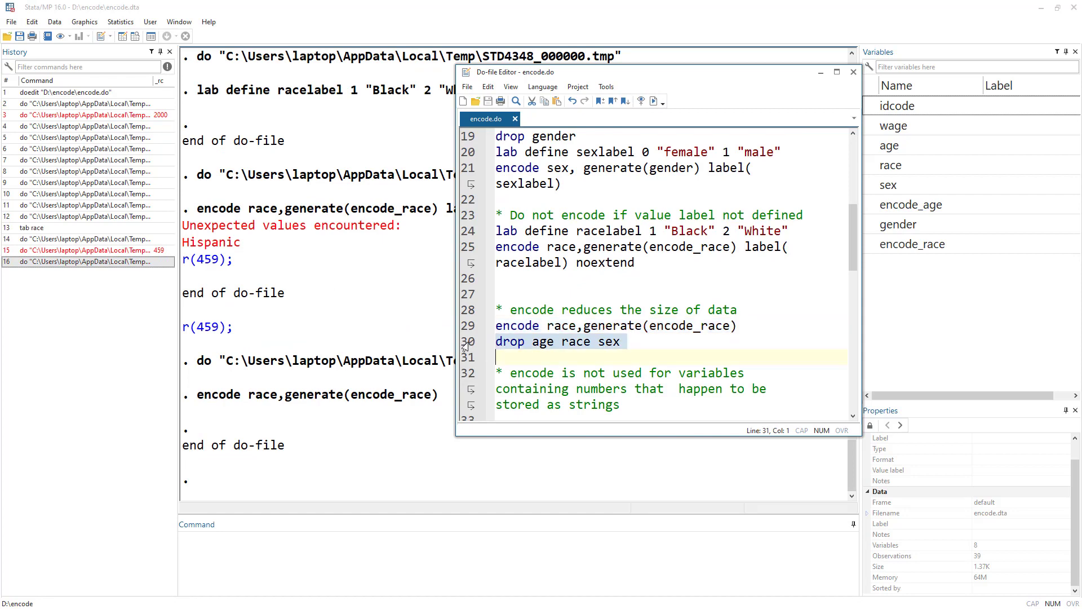
pyautogui.click(124, 37)
pyautogui.click(158, 70)
pyautogui.click(215, 71)
pyautogui.click(270, 71)
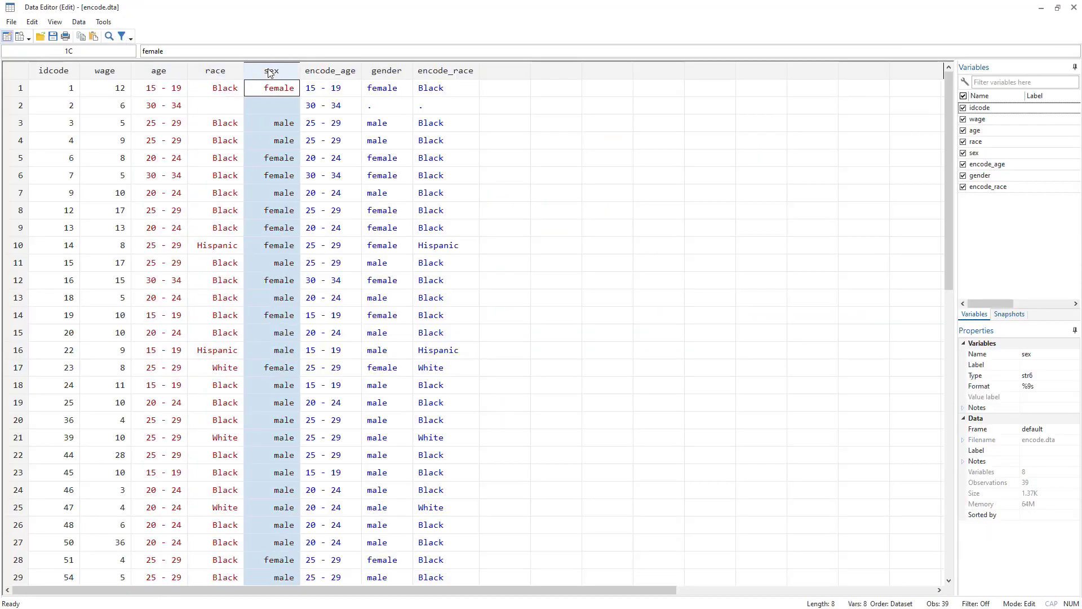
pyautogui.hotkey('alt', 'Tab')
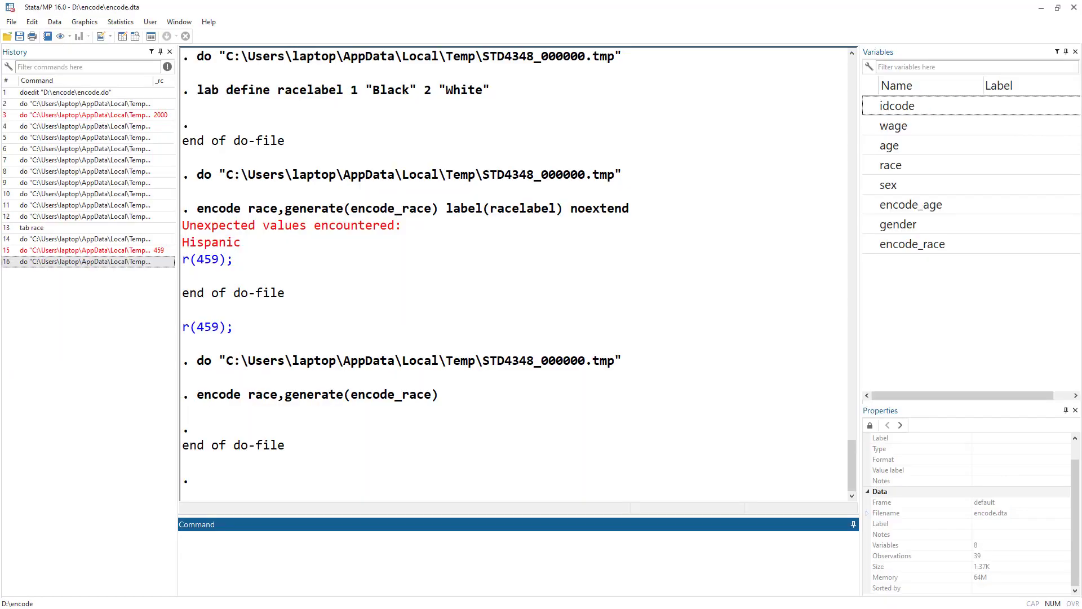
pyautogui.hotkey('alt', 'Tab')
pyautogui.hotkey('alt', 'Tab')
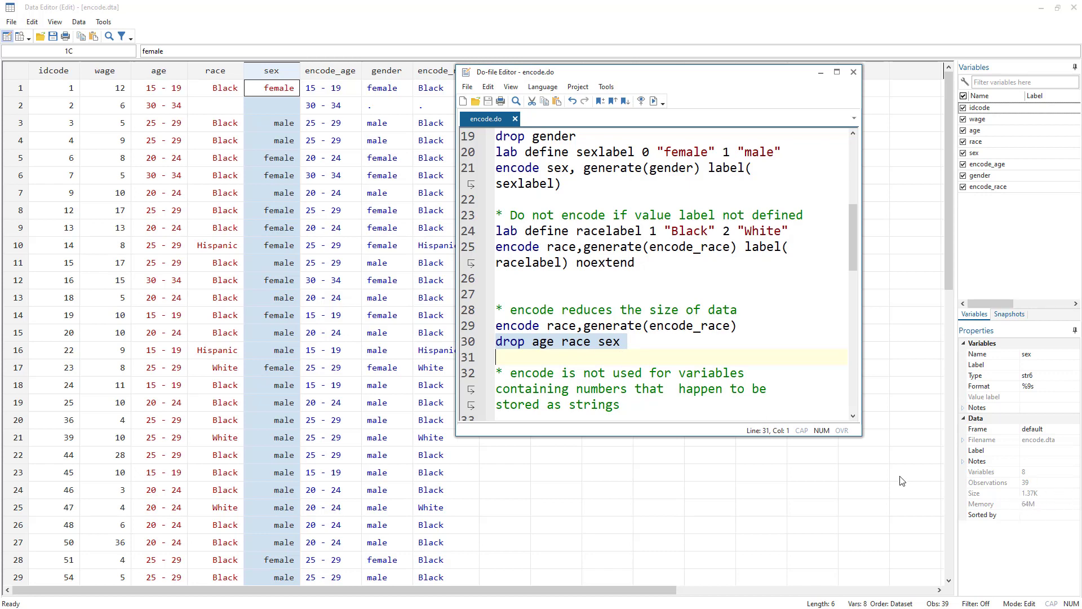
pyautogui.click(655, 101)
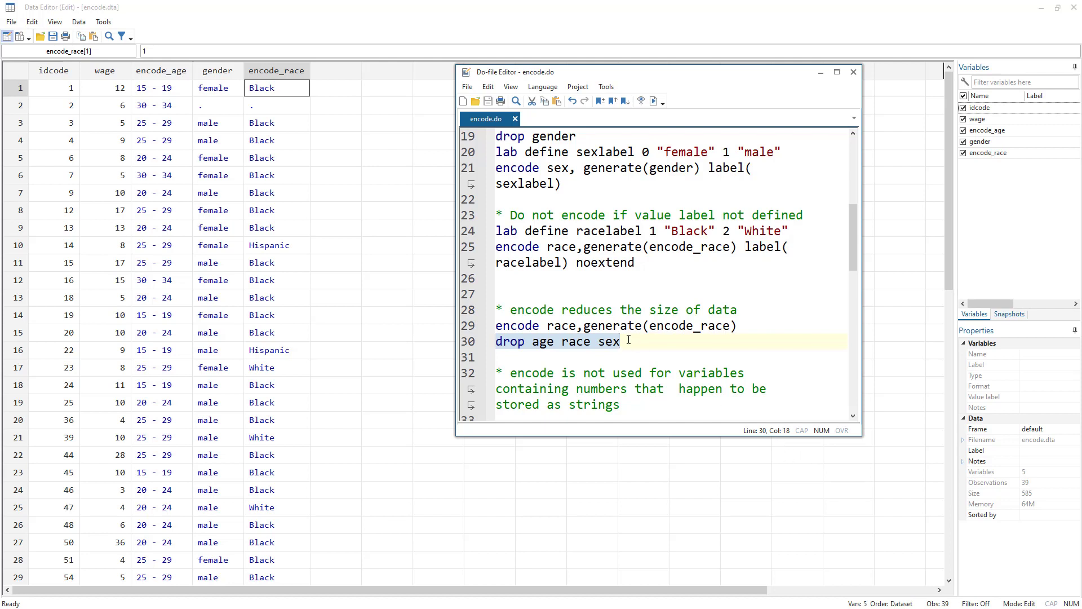
# Read the do-file comment on which string variables encode is not used for
pyautogui.scroll(-1, 629, 340)
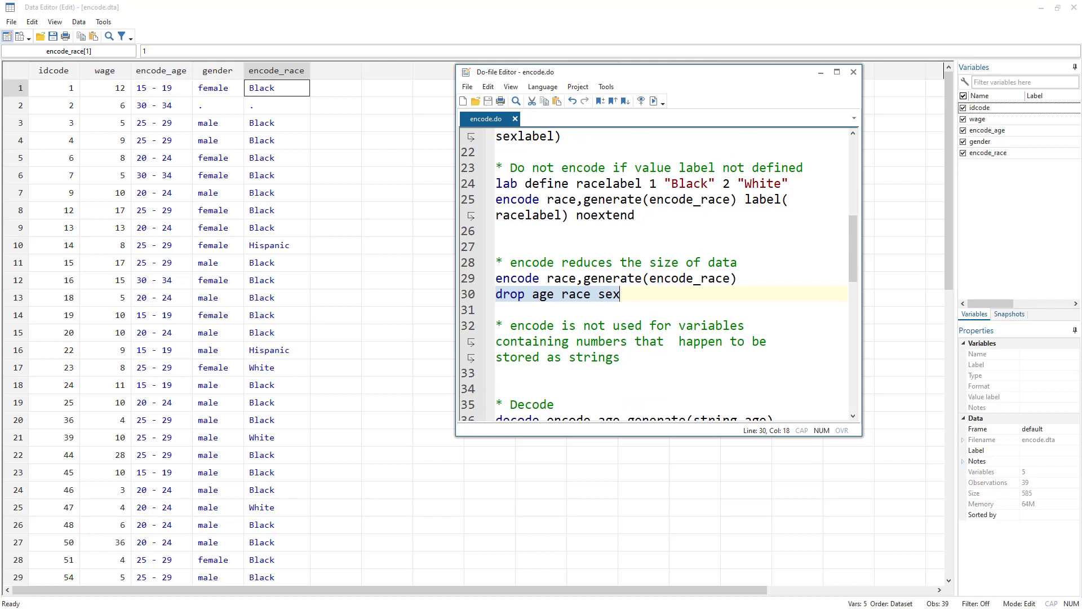
pyautogui.click(338, 276)
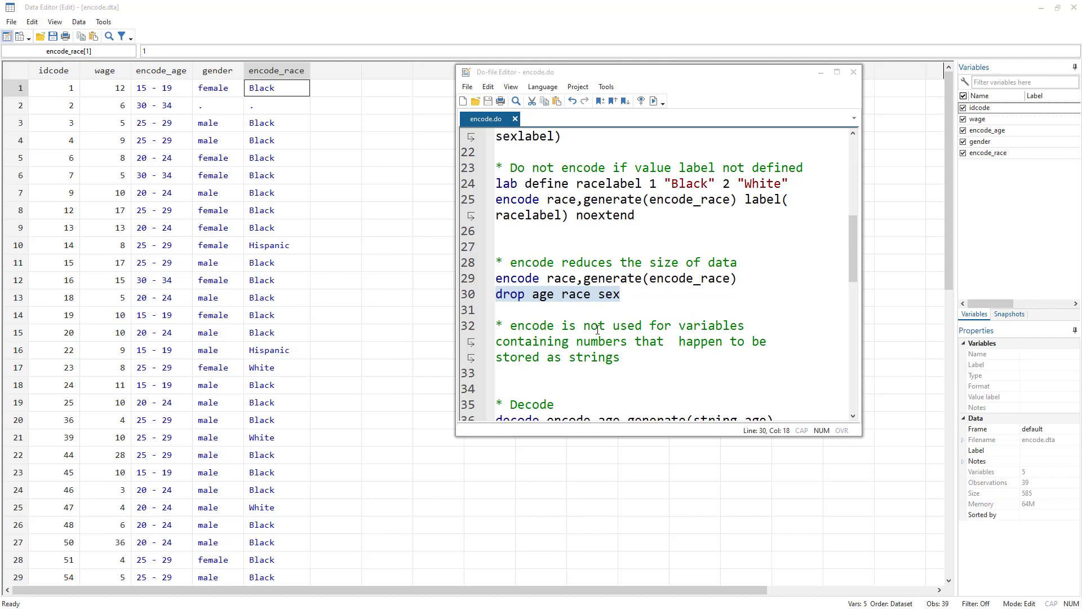
pyautogui.doubleClick(536, 343)
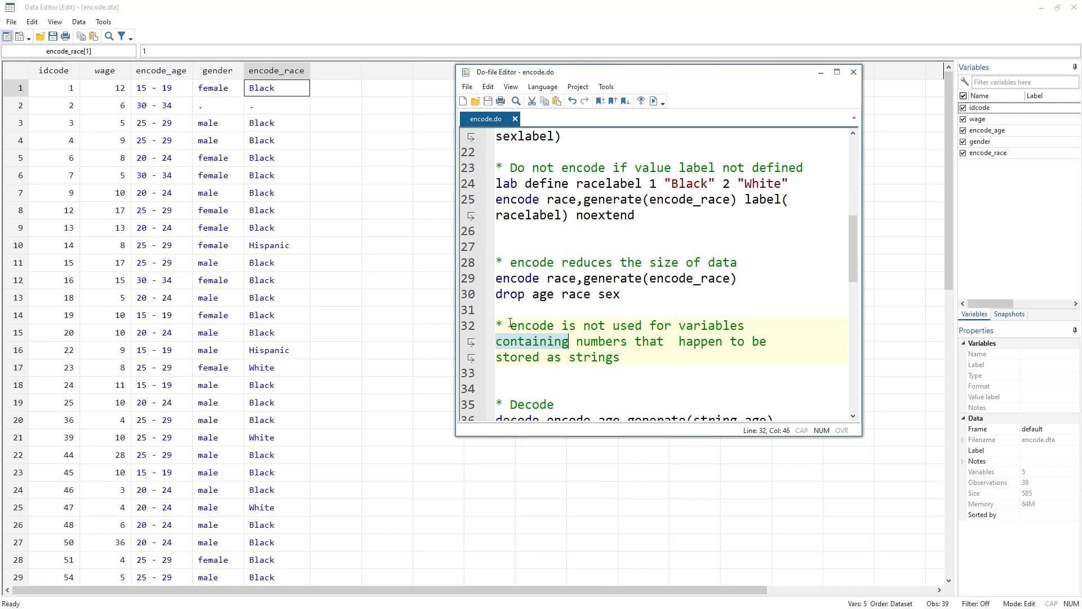
pyautogui.doubleClick(530, 326)
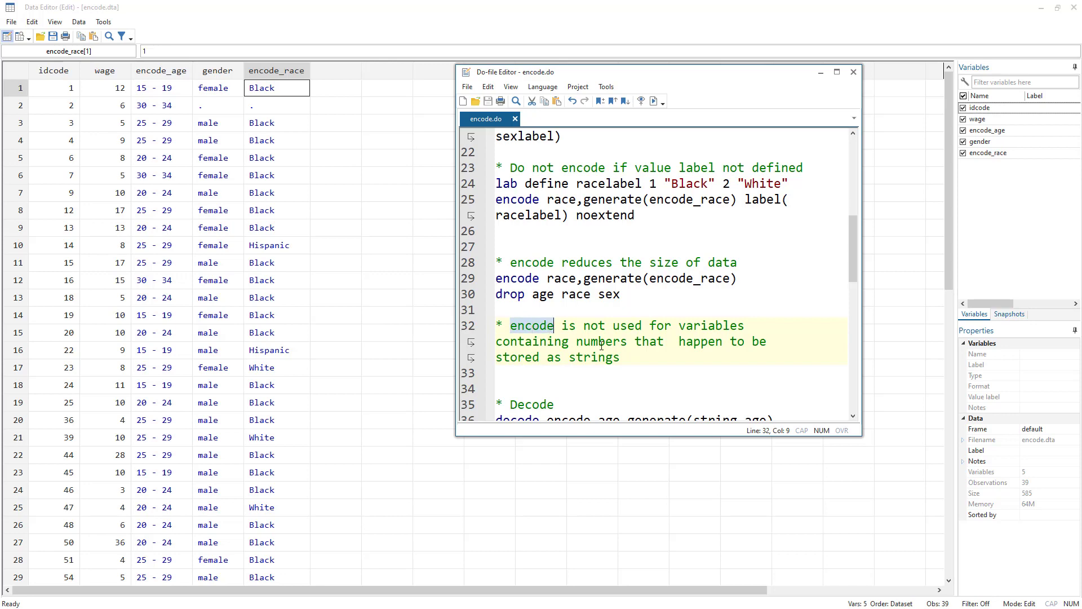
# Decode encode_age into a string variable by executing only the do-file line "decode encode_age,generate(string_age)"
pyautogui.scroll(-3, 583, 342)
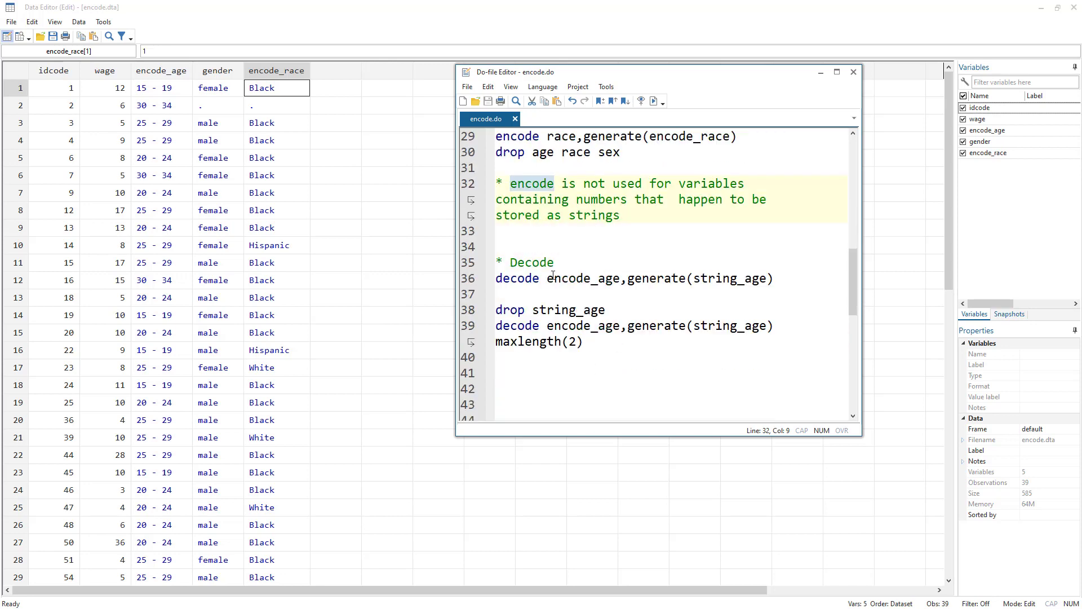
pyautogui.doubleClick(518, 261)
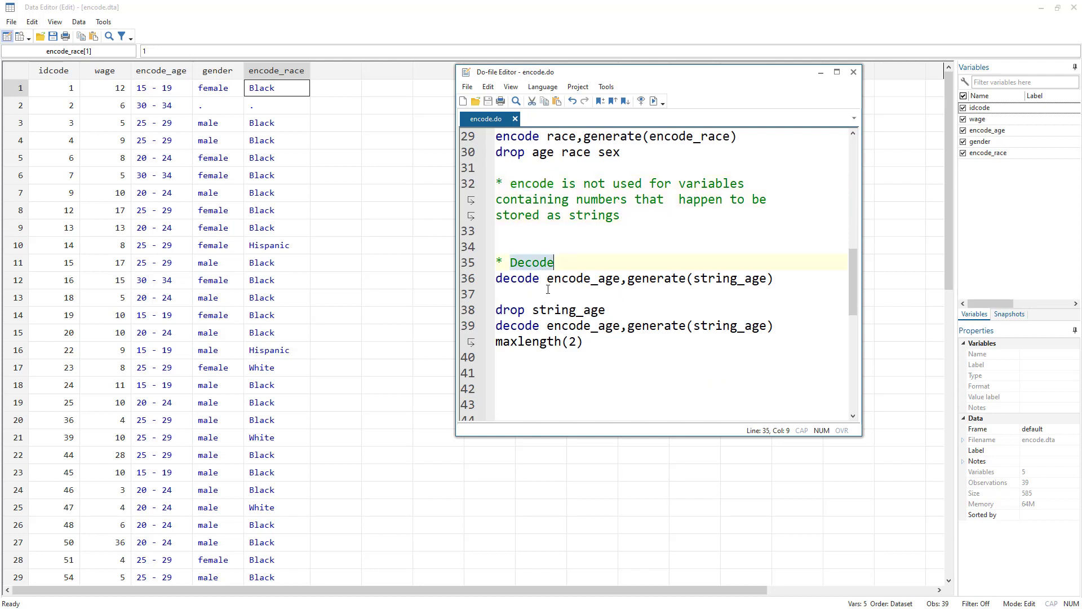
pyautogui.click(466, 280)
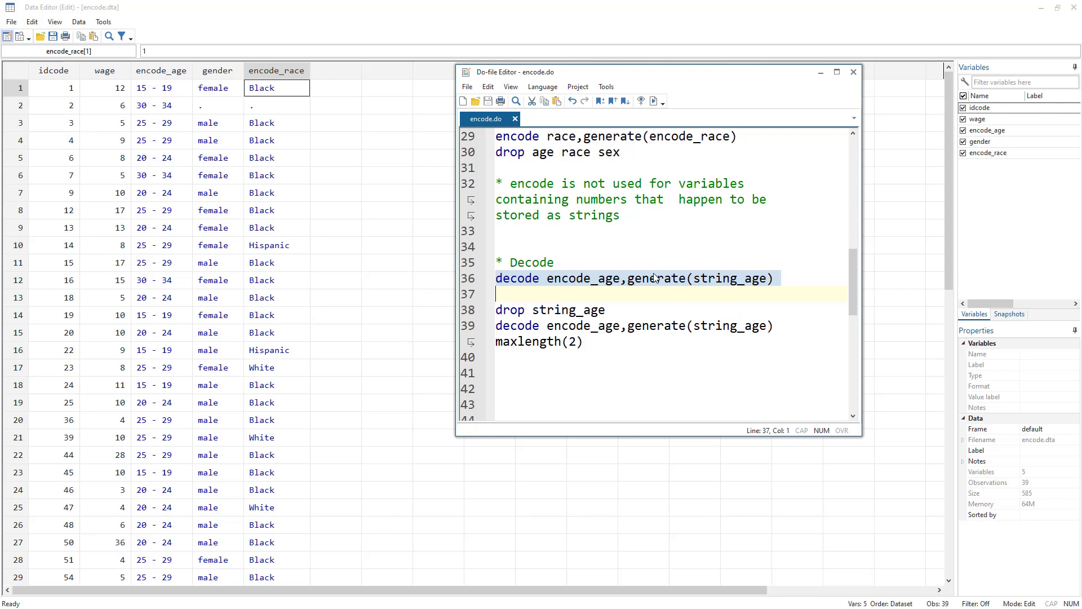
pyautogui.click(652, 102)
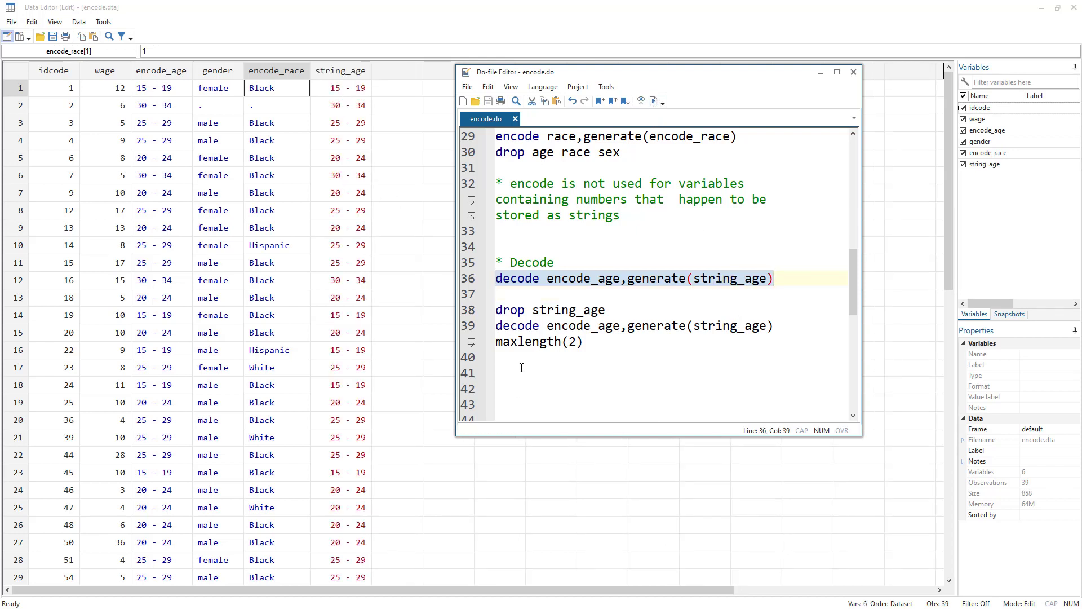
# Drop string_age and generate it again from encode_age by executing the do-file's decode line with the maxlength(2) option
pyautogui.click(462, 314)
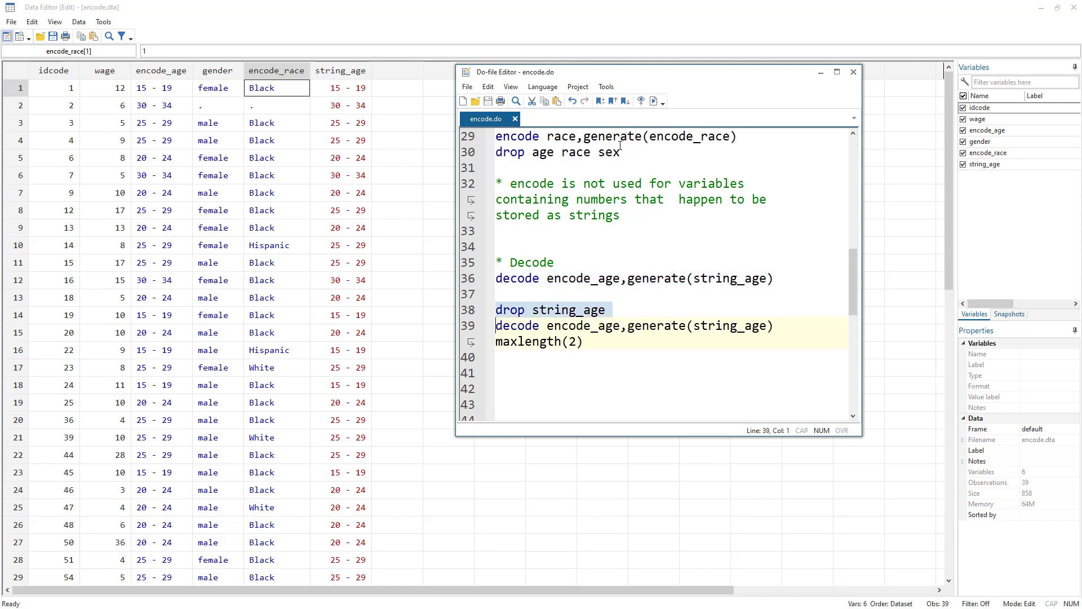
pyautogui.click(652, 101)
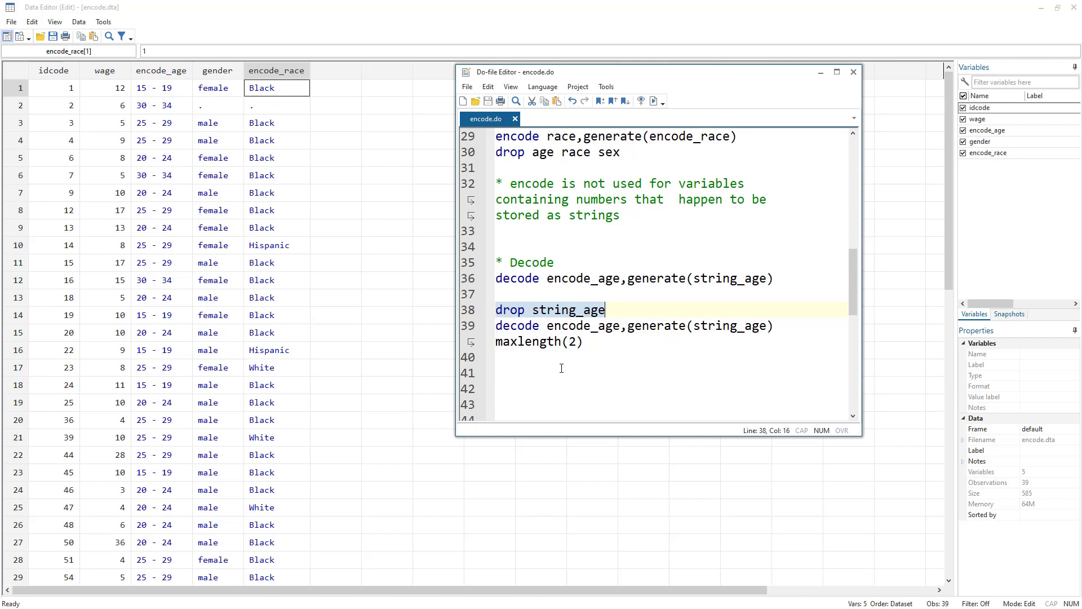
pyautogui.moveTo(591, 343); pyautogui.dragTo(495, 340)
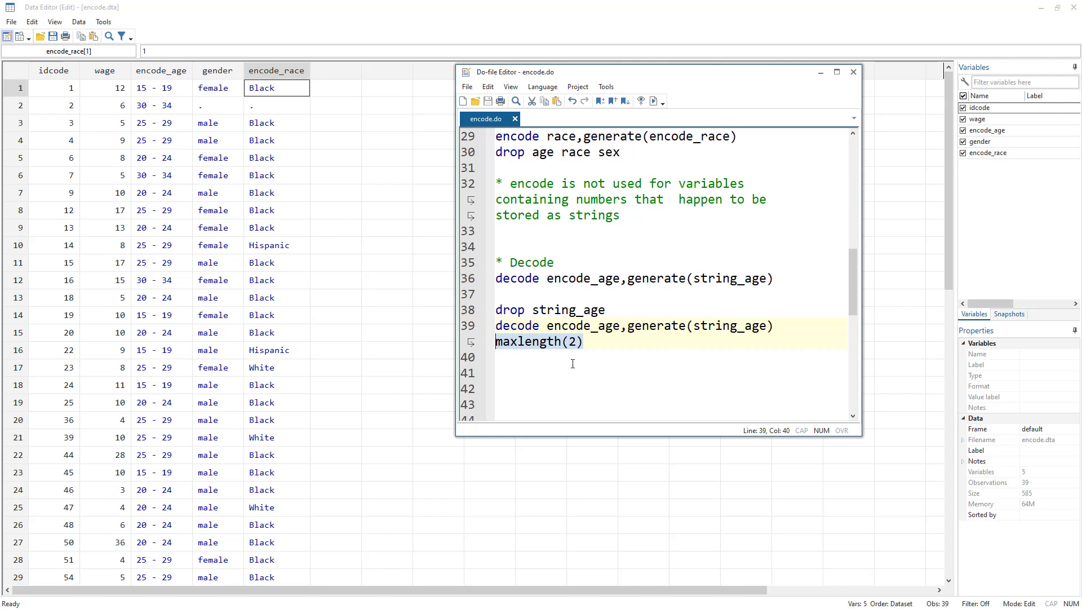
pyautogui.click(555, 342)
pyautogui.click(568, 343)
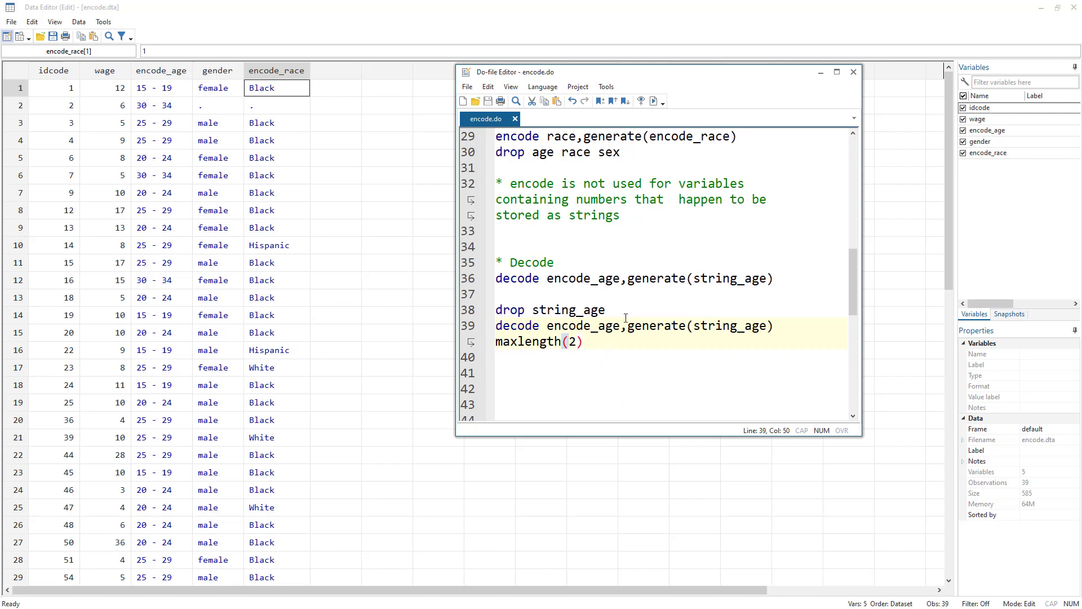
pyautogui.doubleClick(733, 329)
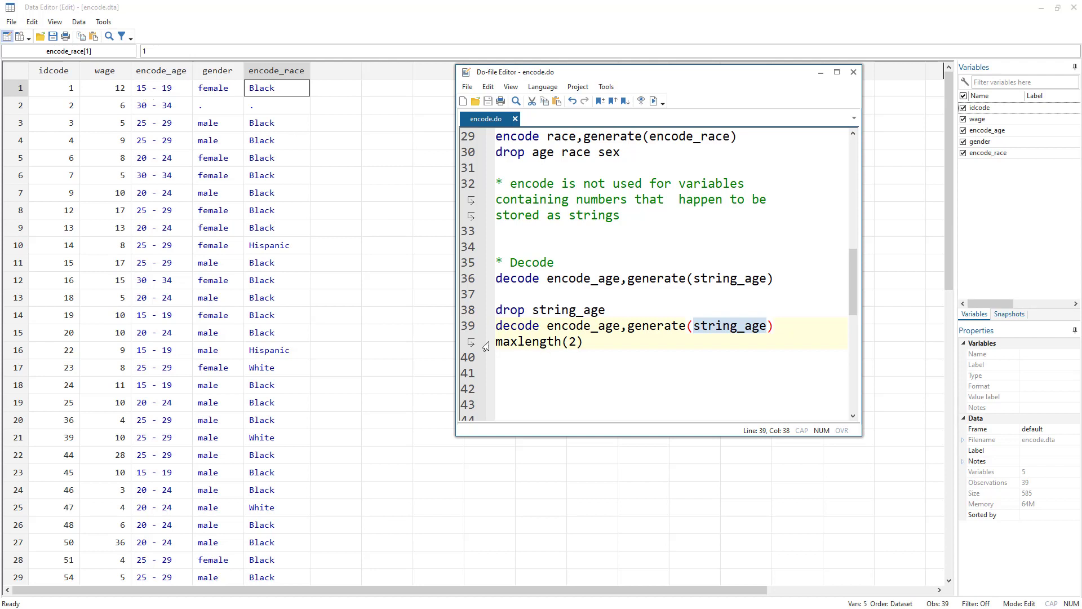
pyautogui.press('Home')
pyautogui.hotkey('shift', 'Down')
pyautogui.hotkey('shift', 'Down')
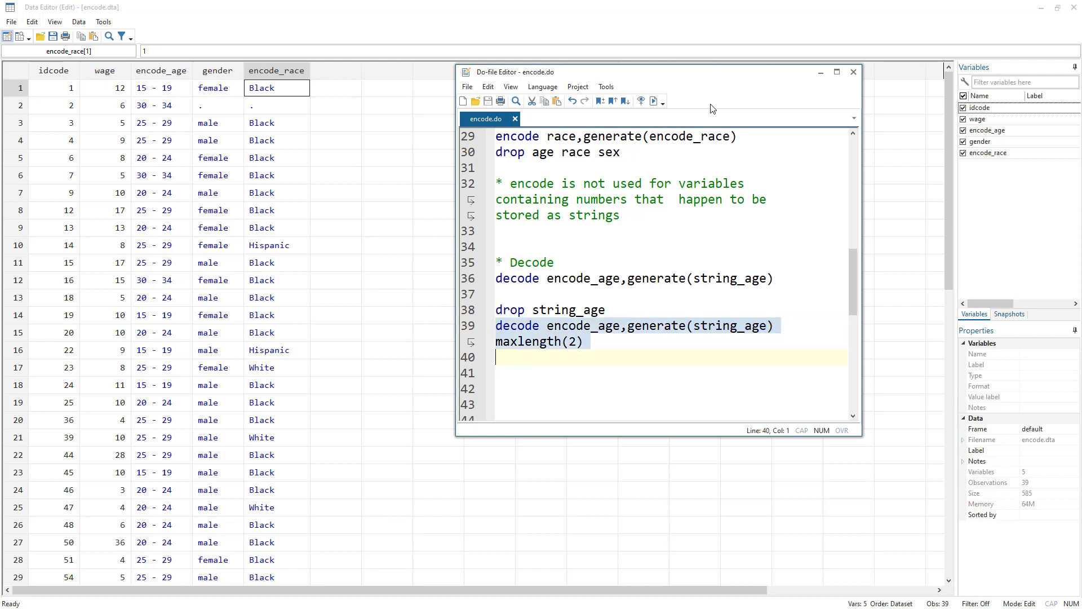
pyautogui.click(652, 101)
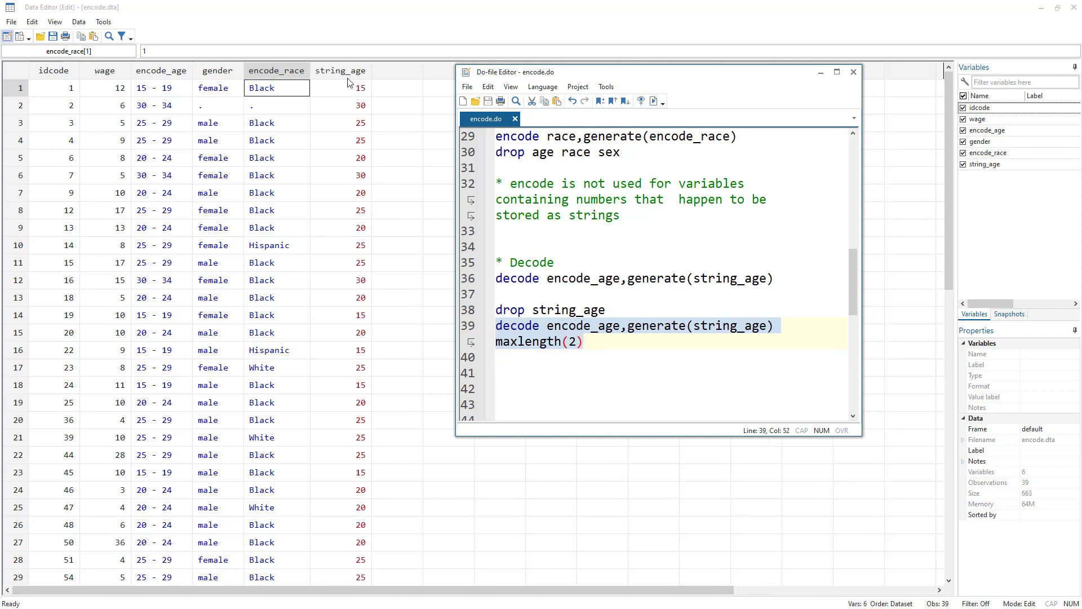